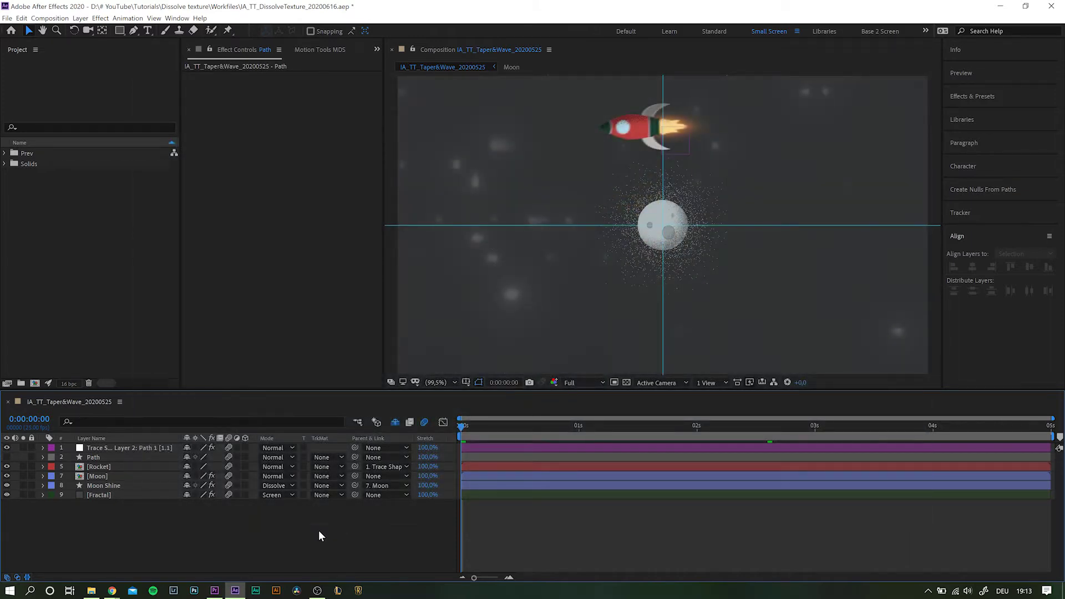
Create a 1080×1080, 10-second, 24 fps composition named Moon Scene with background colour 35373E
key("ctrl+n")
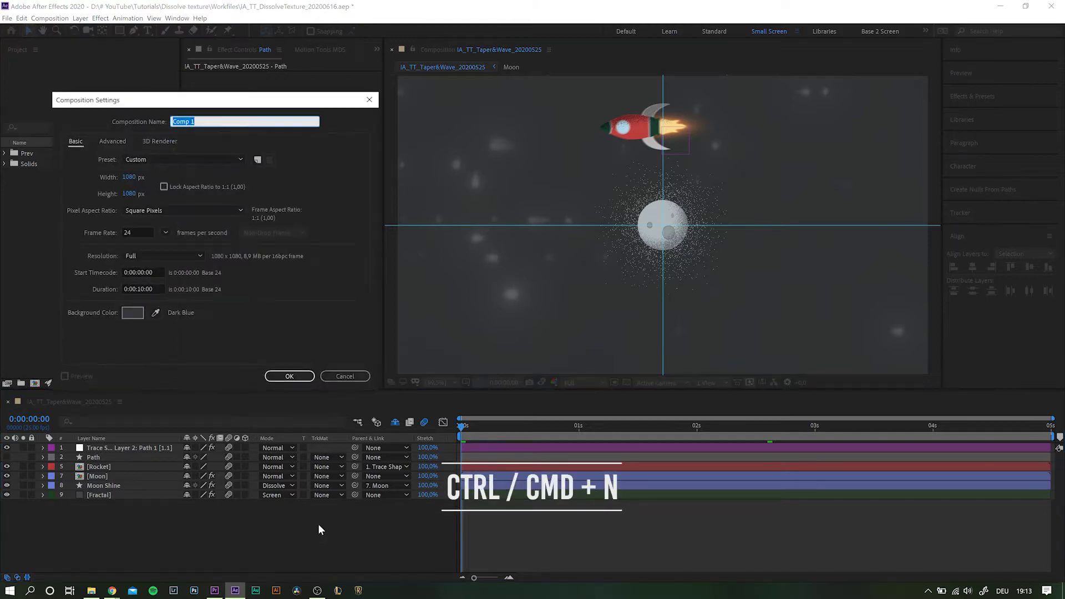
type("Moon Scene")
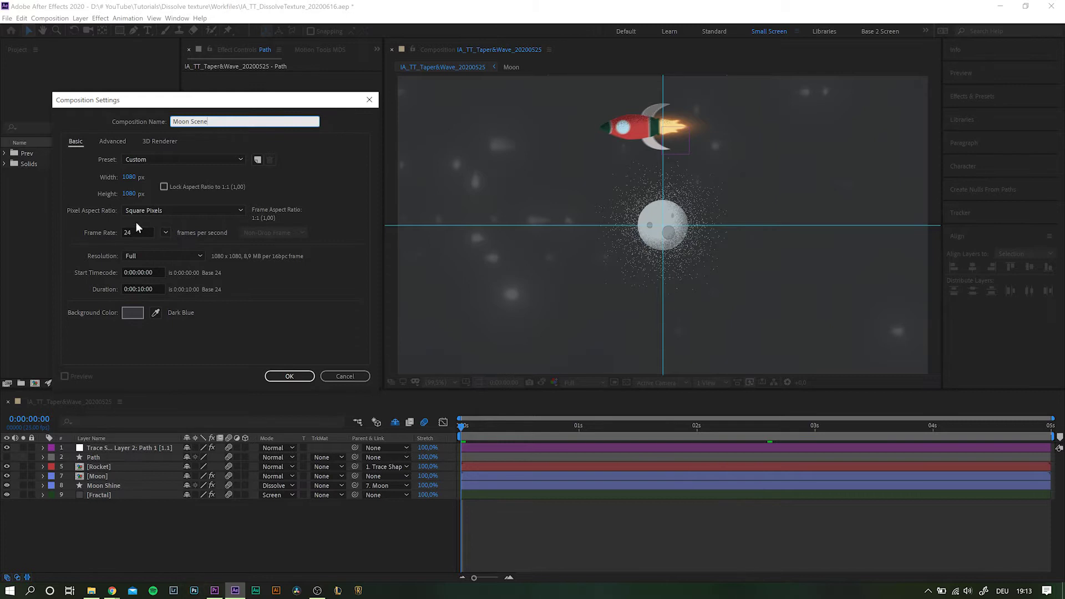
left_click(135, 315)
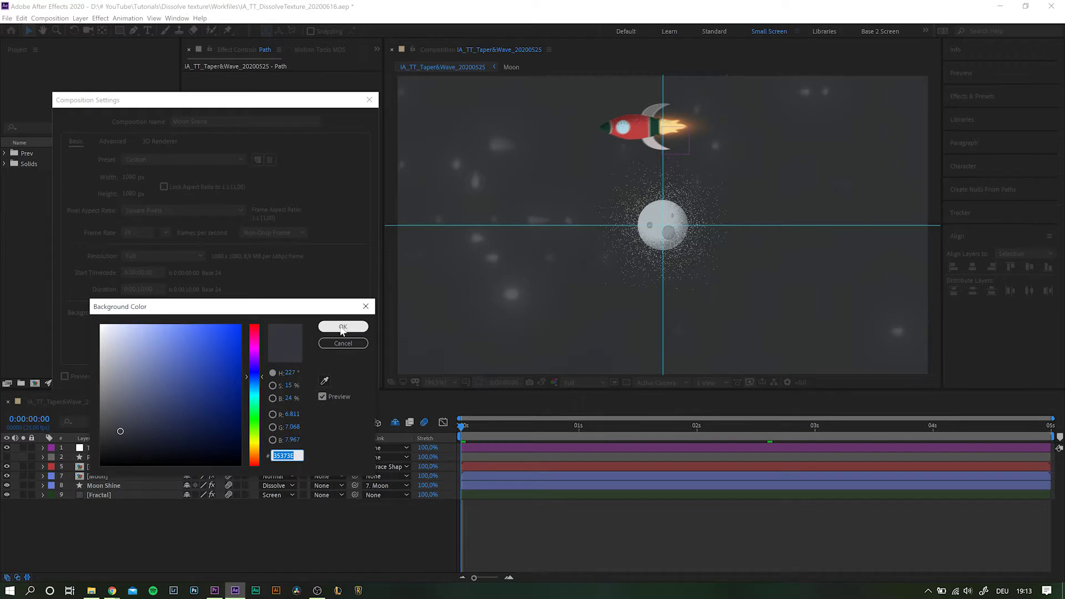
left_click(342, 327)
left_click(289, 373)
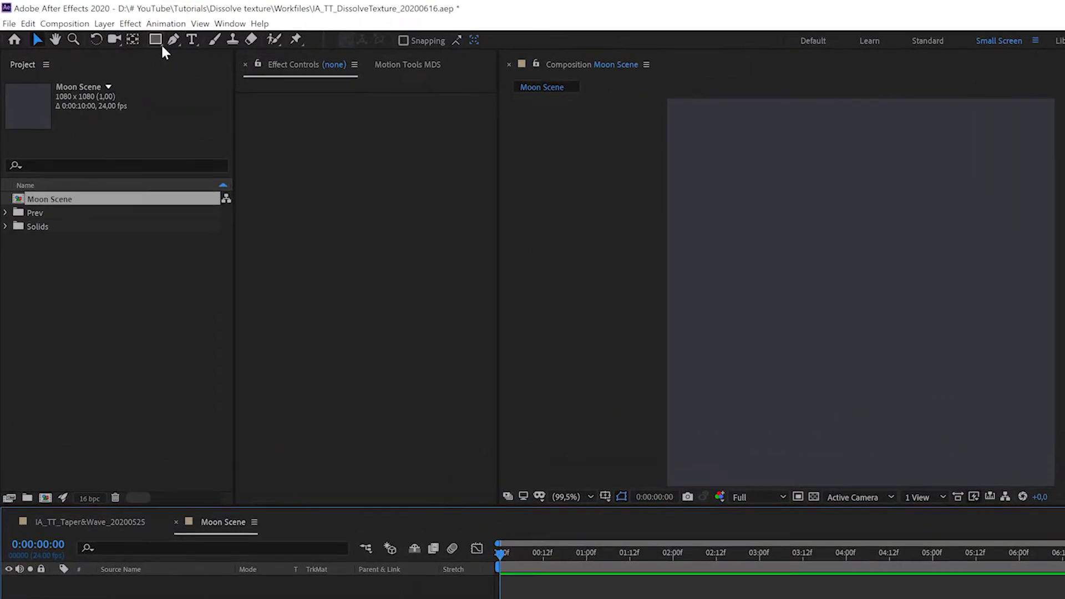
Draw a pale grey circle in the composition with the Ellipse tool
left_click_drag(160, 43, 215, 70)
key("shift+q")
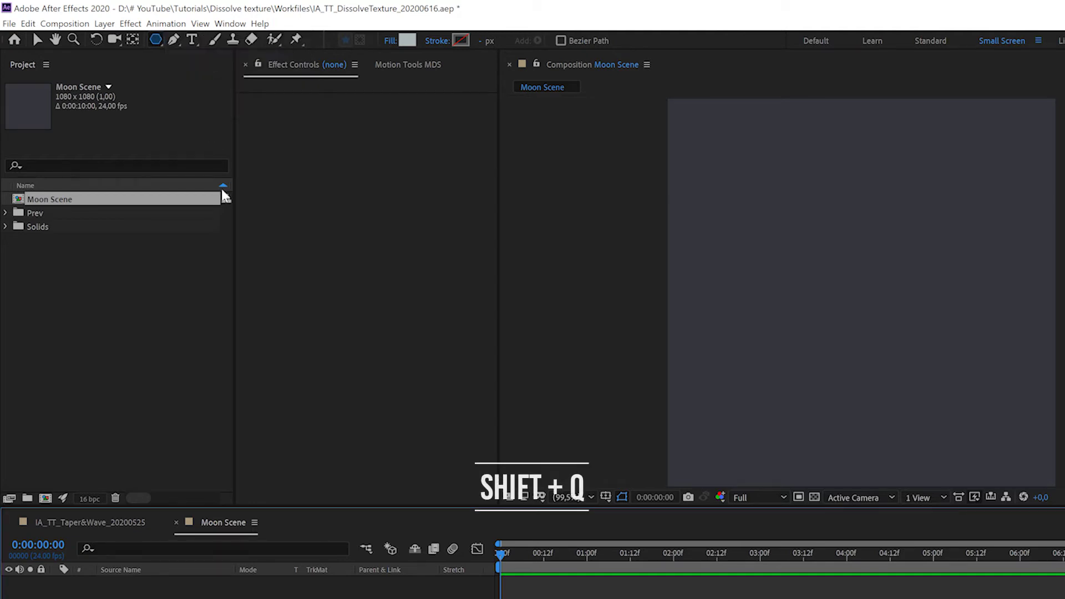
key("shift+q")
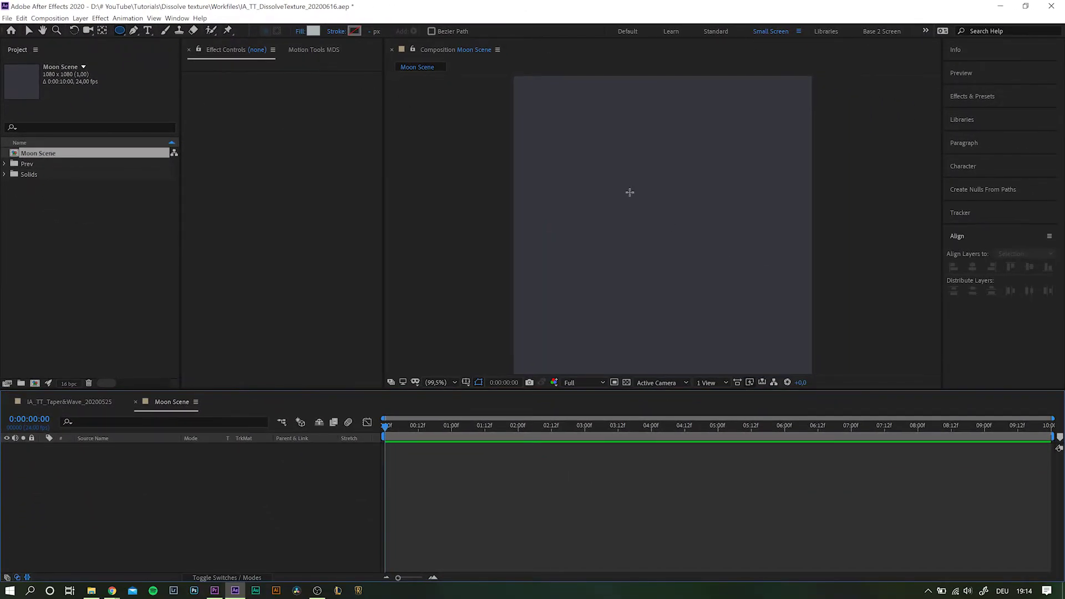
left_click_drag(630, 192, 700, 263)
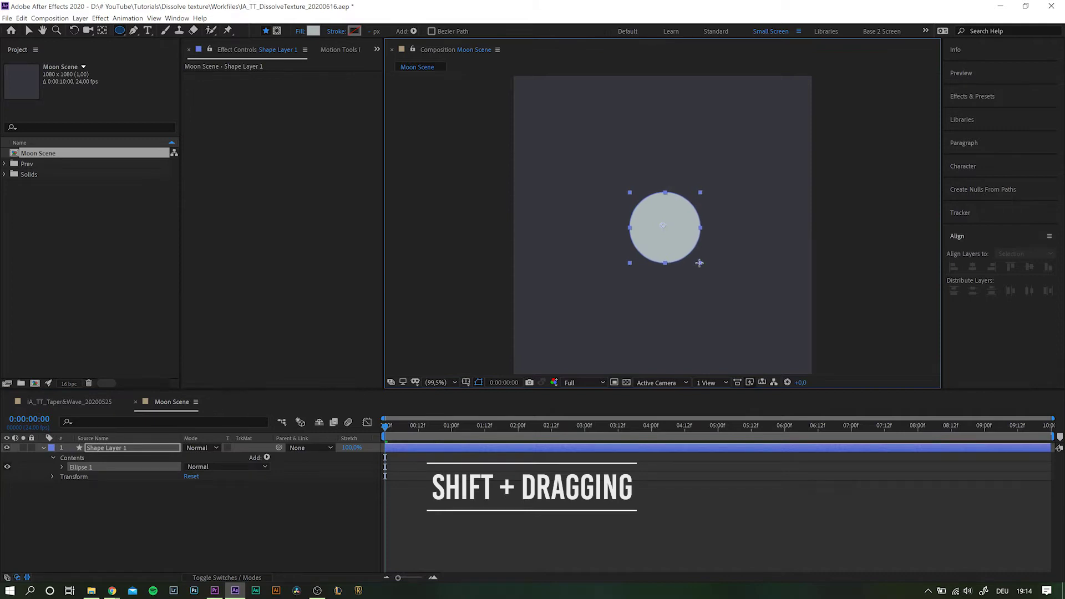
Centre the circle horizontally and vertically in the comp, then view at 100%
left_click(974, 268)
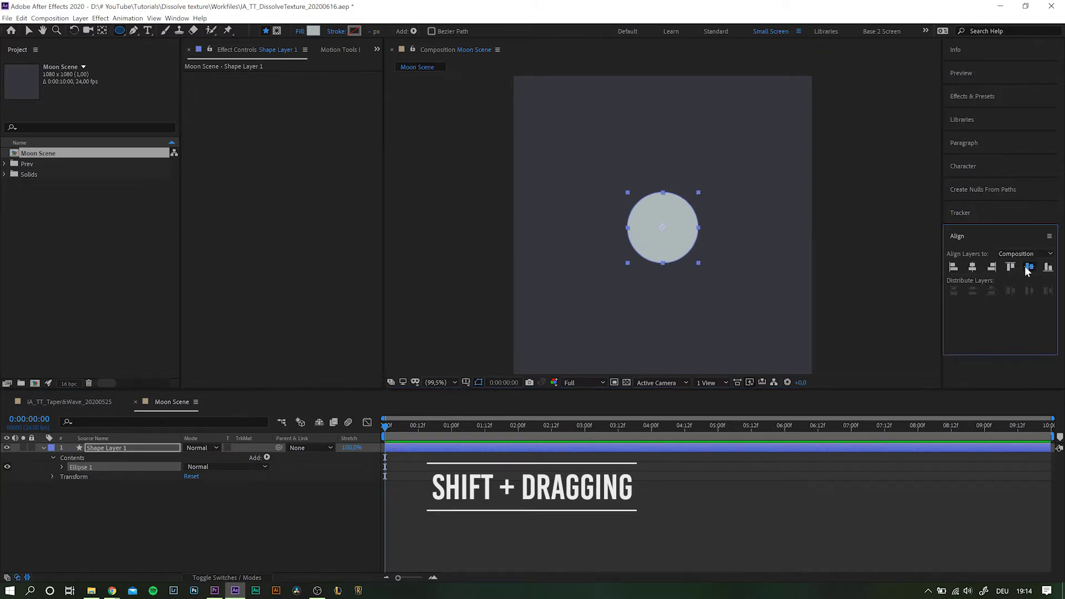
left_click(1029, 267)
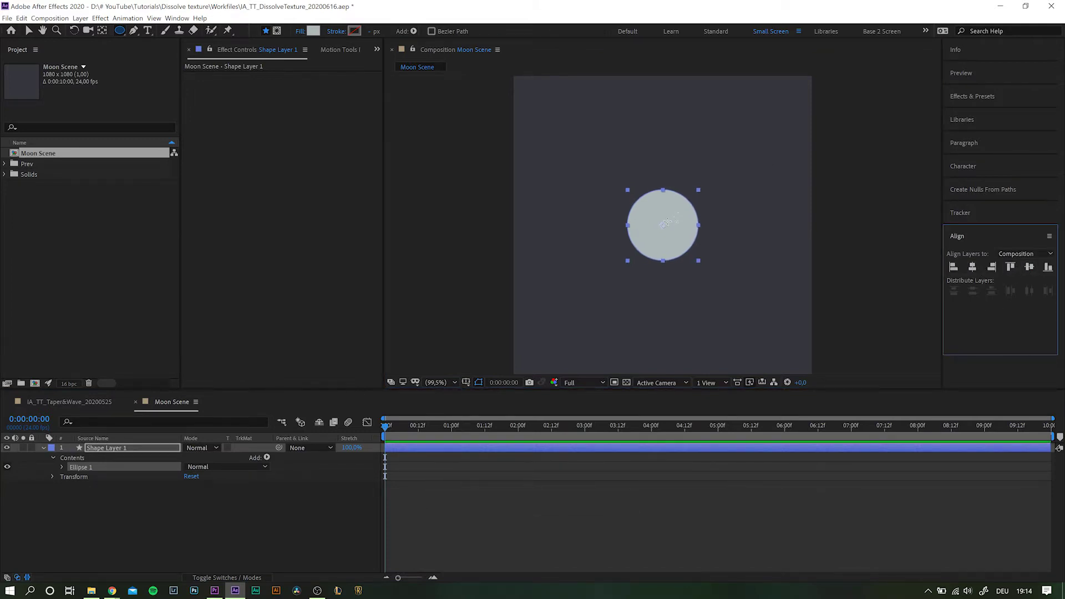
key("slash")
Draw a small crater ellipse inside the moon and darken its fill to brightness 40
scroll(665, 223, "up", 1)
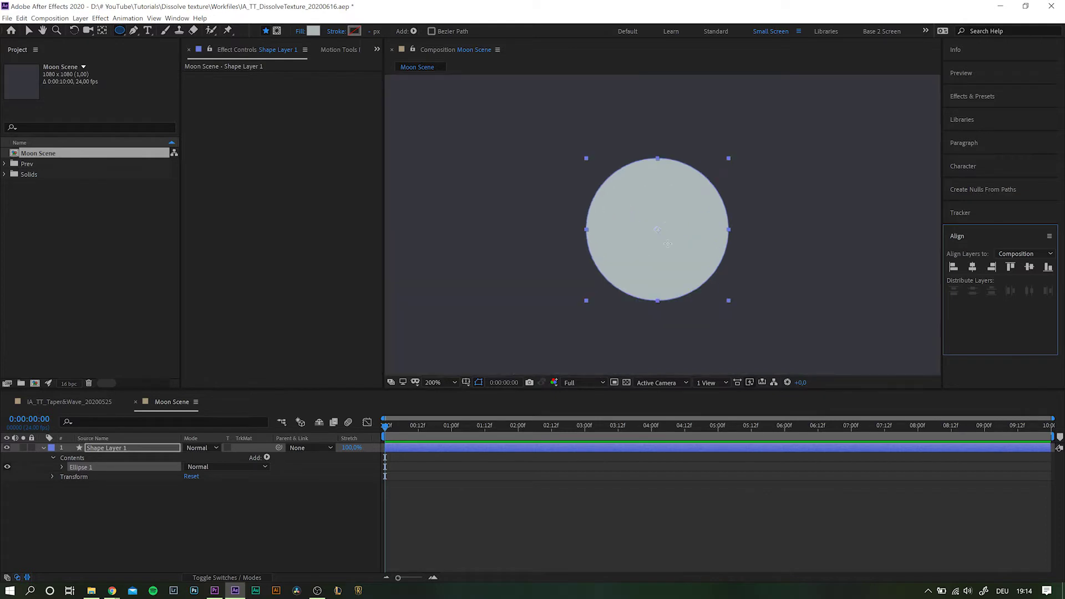
left_click_drag(671, 200, 700, 231)
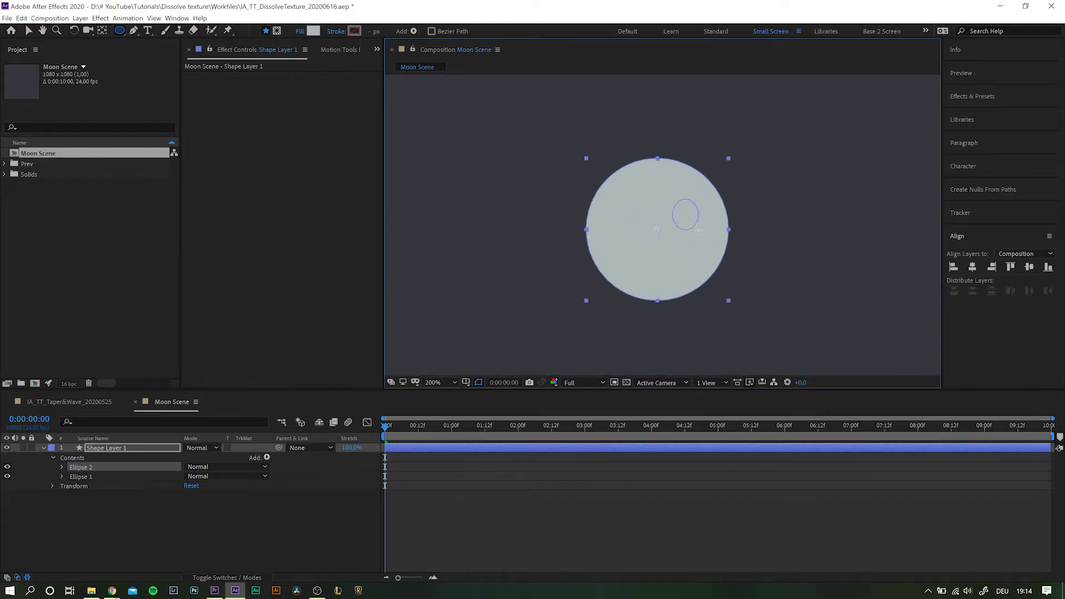
left_click(300, 31)
key("Escape")
left_click(314, 32)
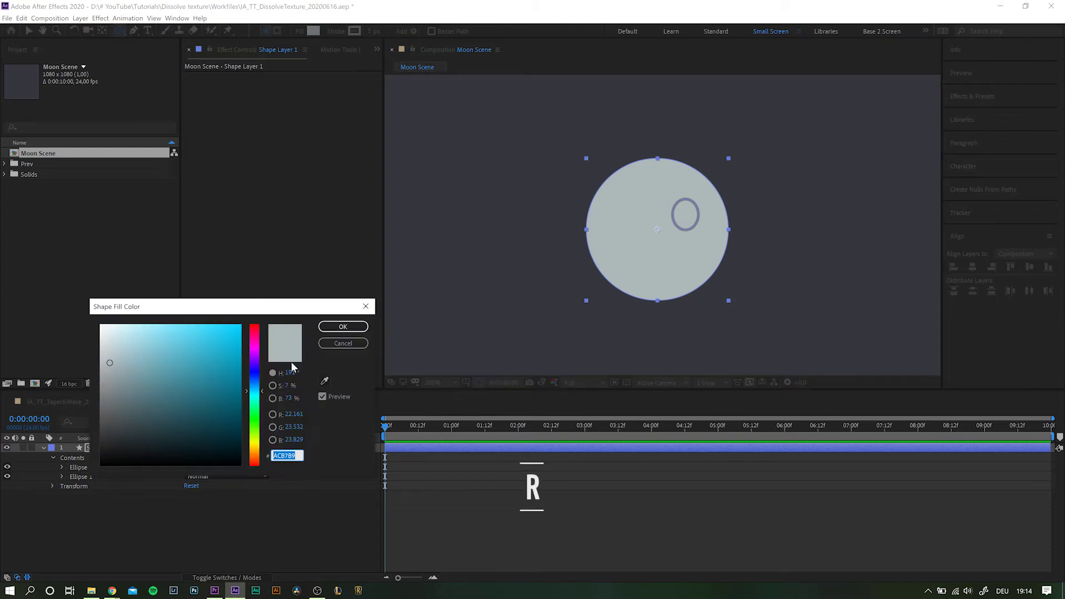
left_click(291, 398)
type("40")
key("Return")
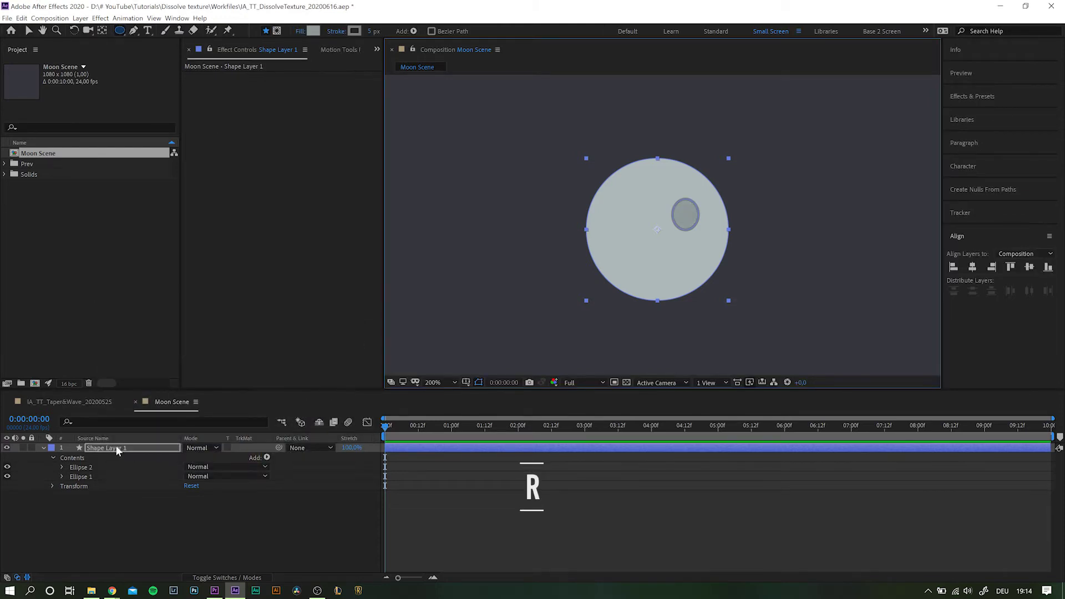
Rename the layer Moon, add a time*30 Rotation expression, and draw a second, larger crater
type("Moon")
key("Return")
key("r")
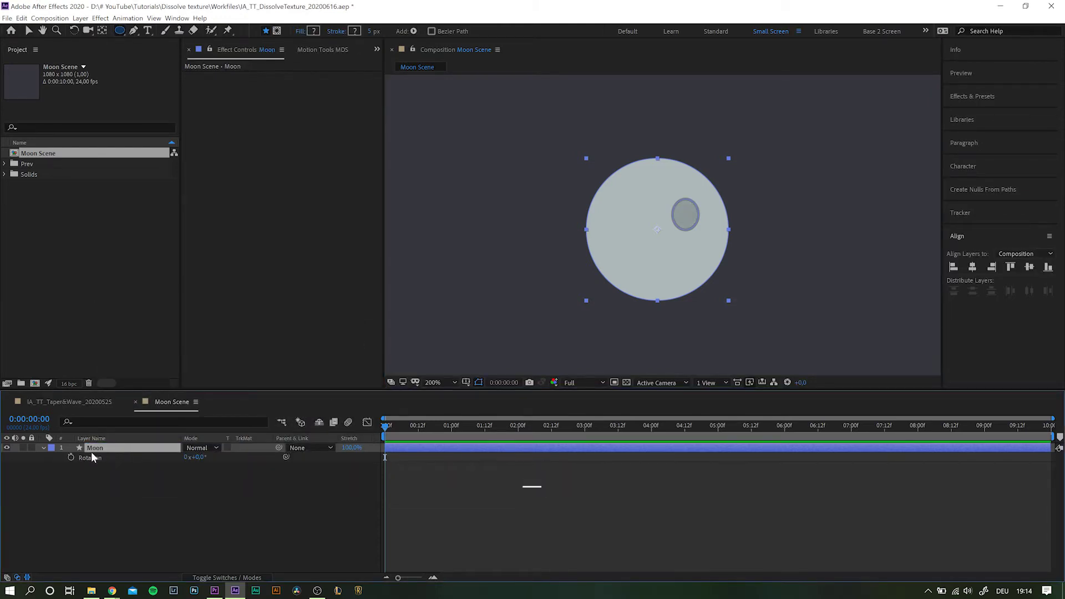
left_click(71, 458, "alt")
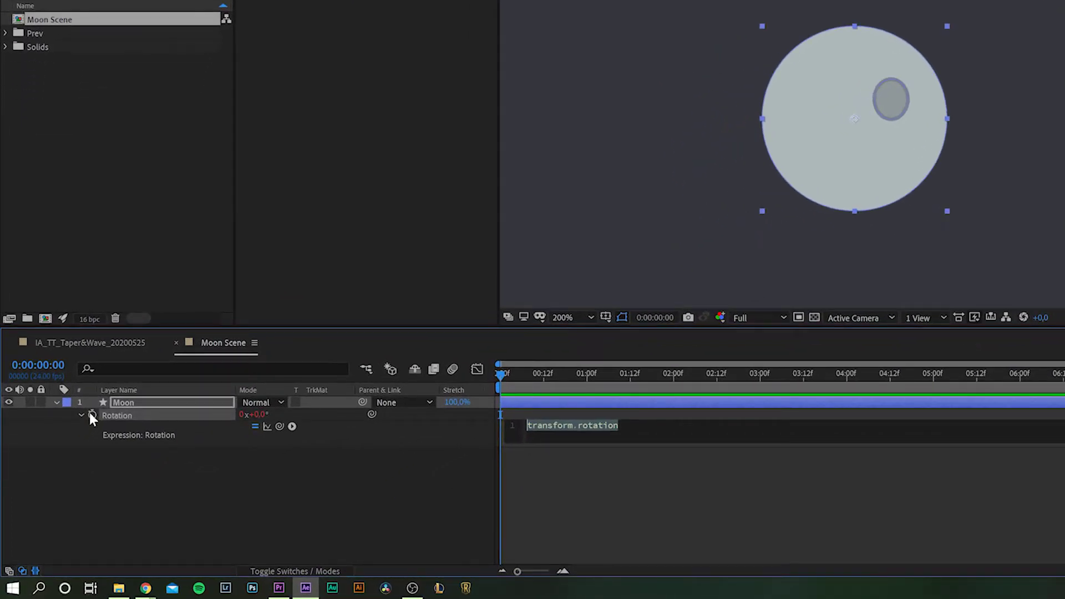
type("time*30")
key("KP_Enter")
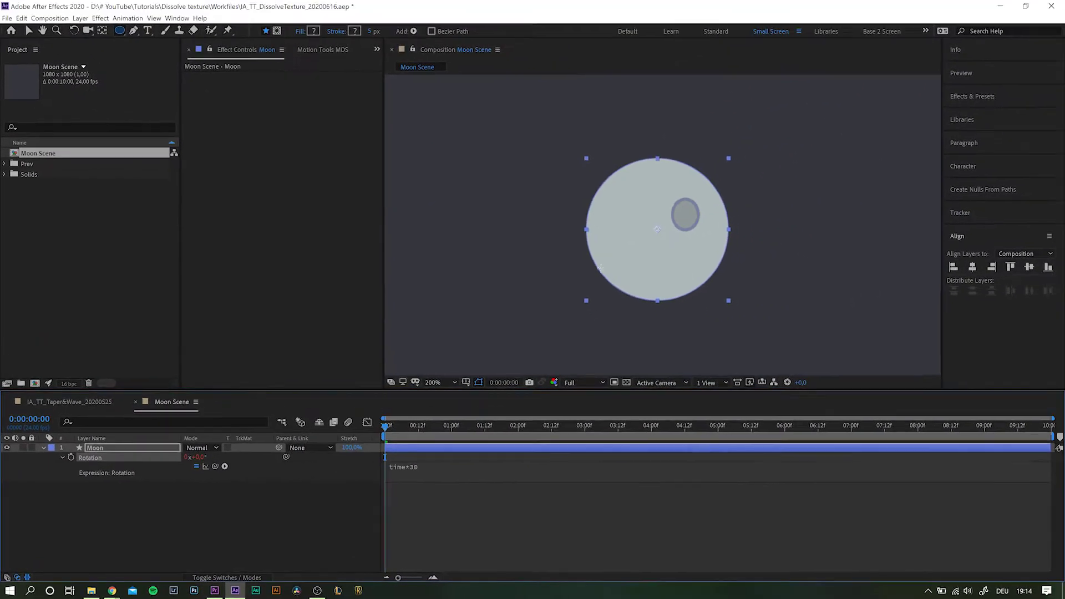
left_click_drag(620, 239, 671, 274)
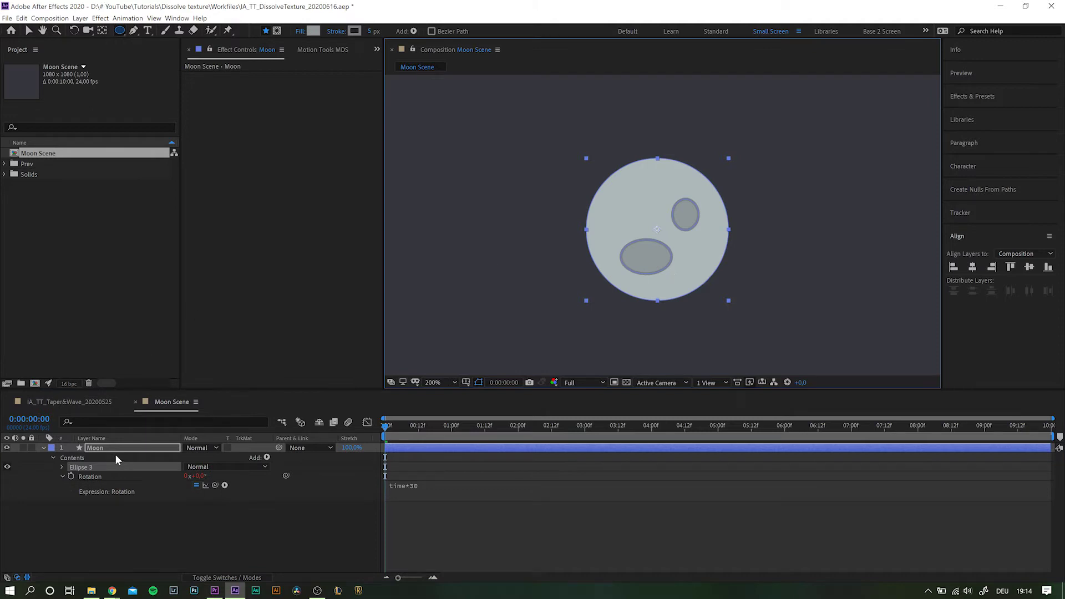
Add a light-blue Moonlight solid below Moon, masked to an ellipse slightly larger than the moon
left_click(43, 447)
scroll(734, 215, "down", 2)
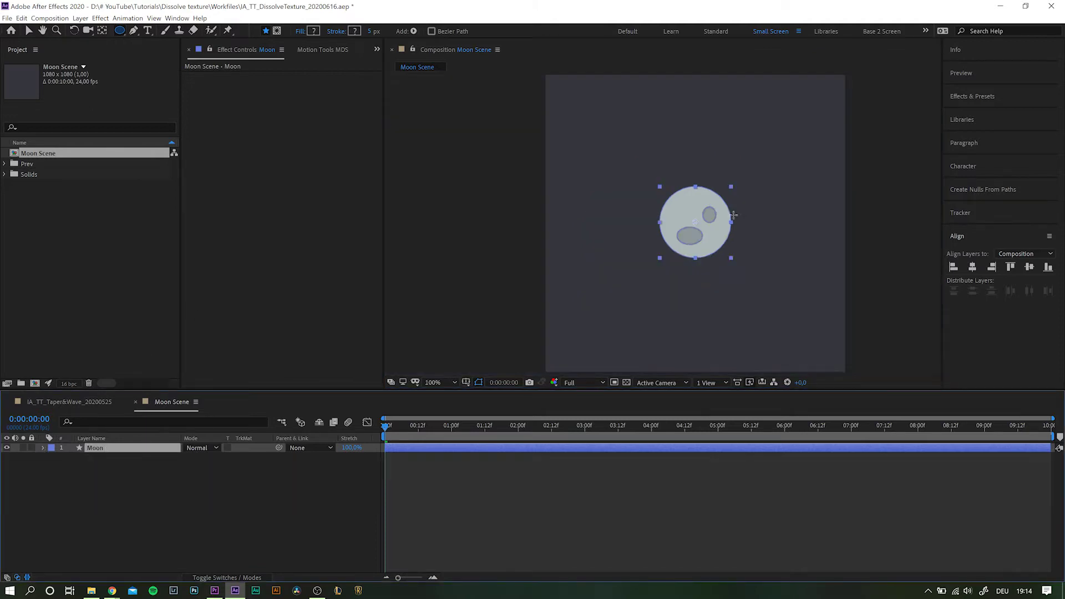
left_click(185, 495)
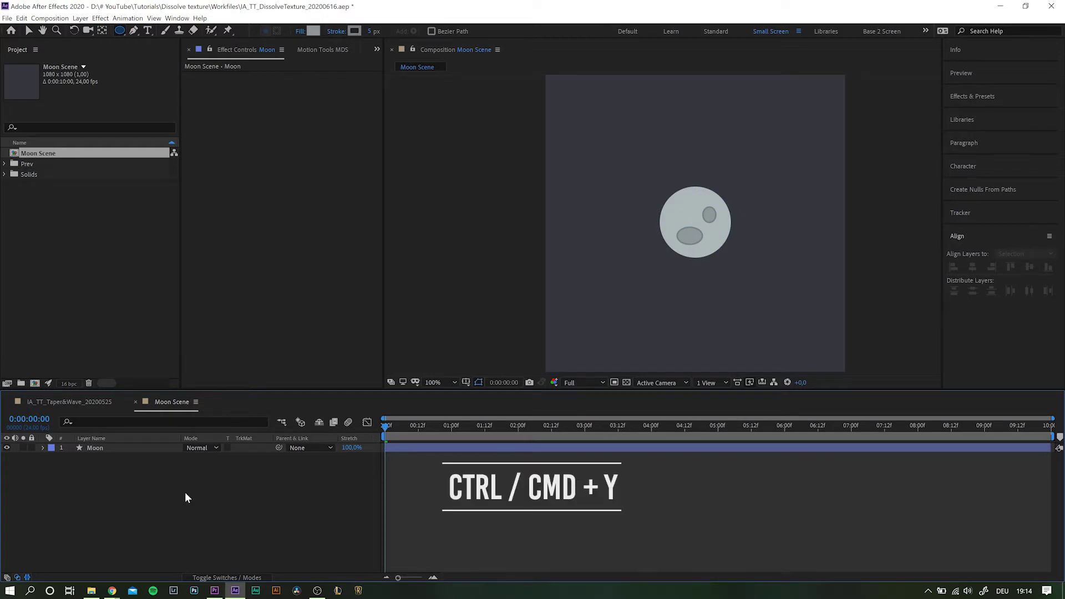
key("ctrl+y")
type("M")
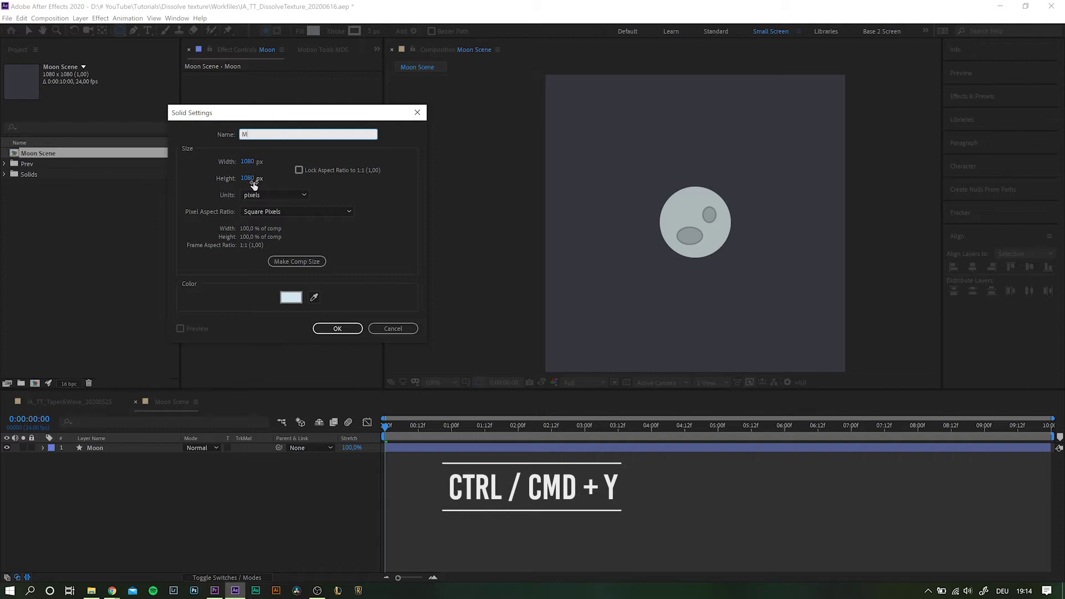
type("oonlight")
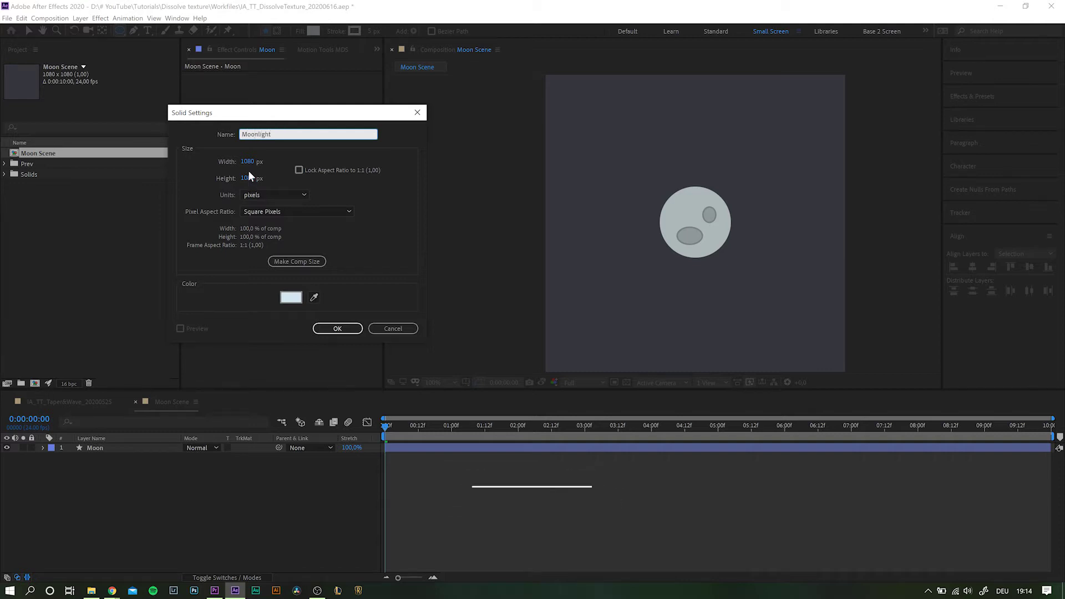
left_click(291, 301)
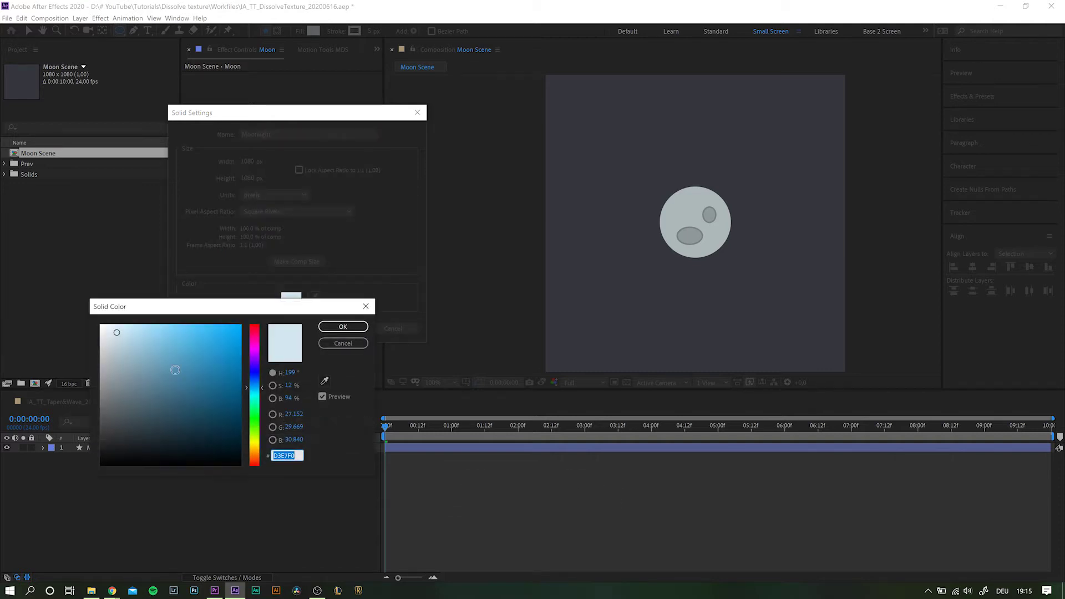
left_click(339, 329)
left_click(337, 328)
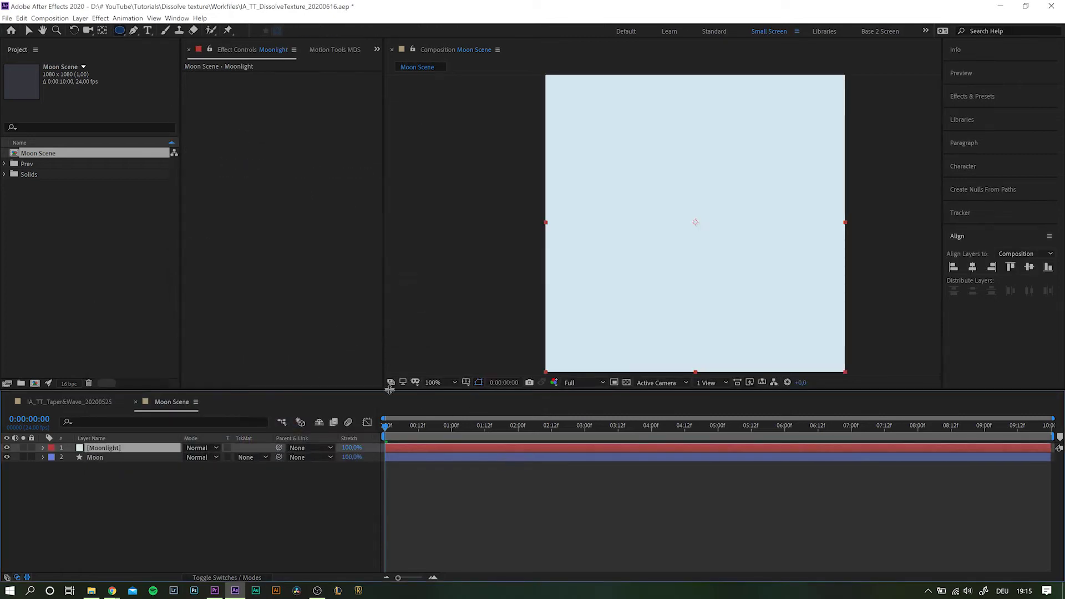
left_click_drag(102, 449, 105, 483)
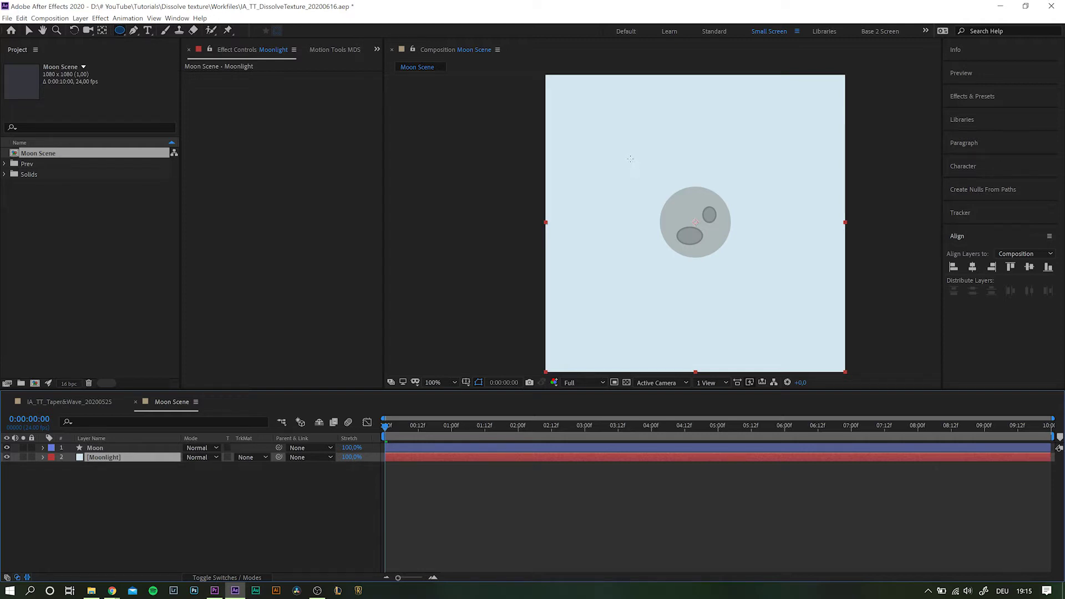
left_click_drag(631, 160, 741, 288)
Preview the moon's rotation, then feather the Moonlight mask to 76 pixels
key("space")
left_click(328, 514)
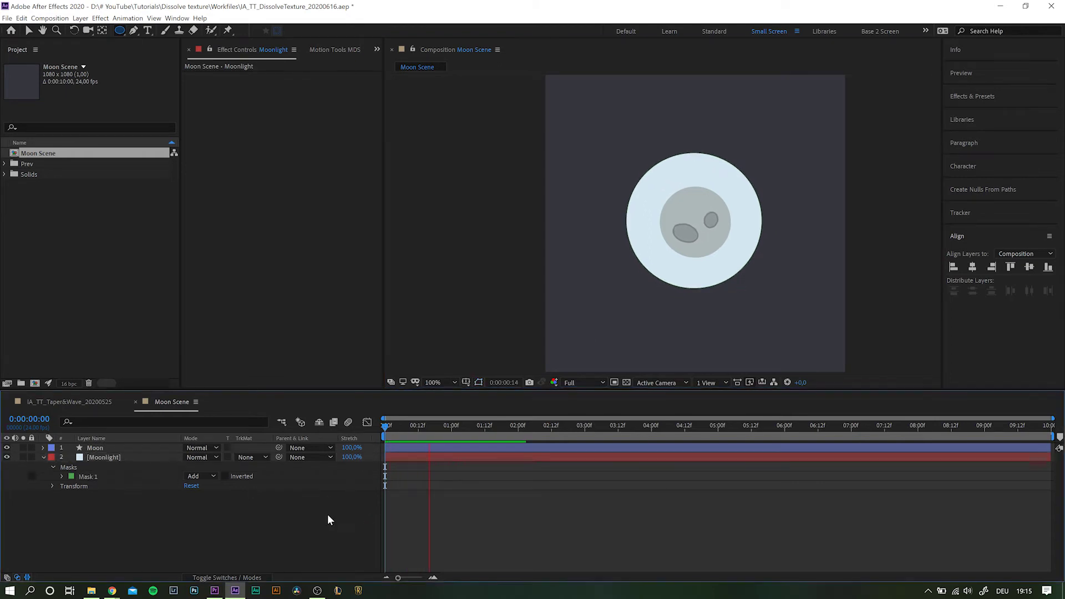
key("space")
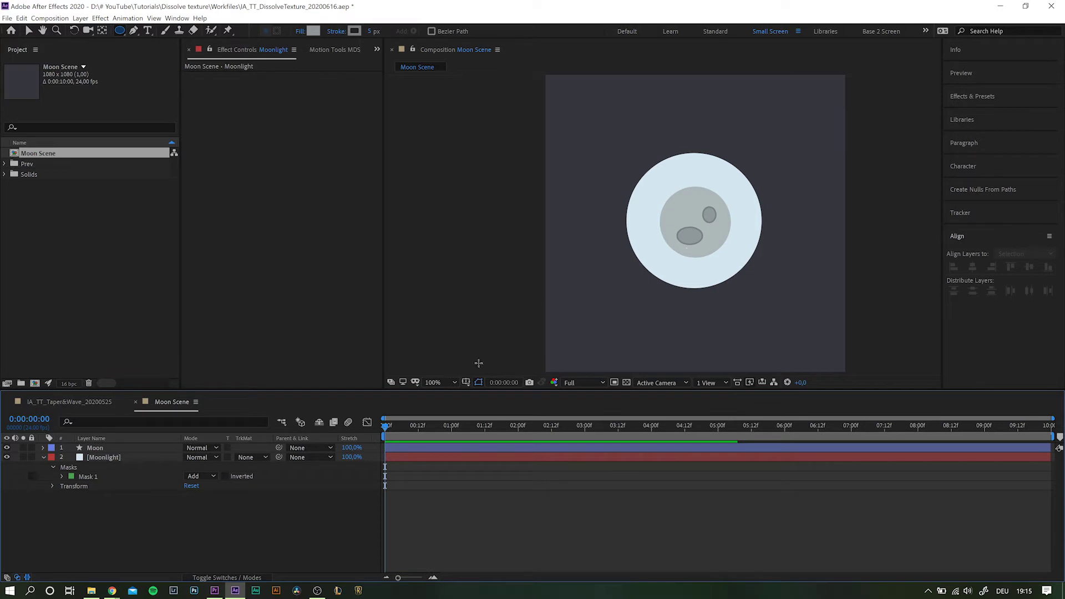
left_click_drag(387, 437, 323, 440)
left_click(101, 457)
key("f")
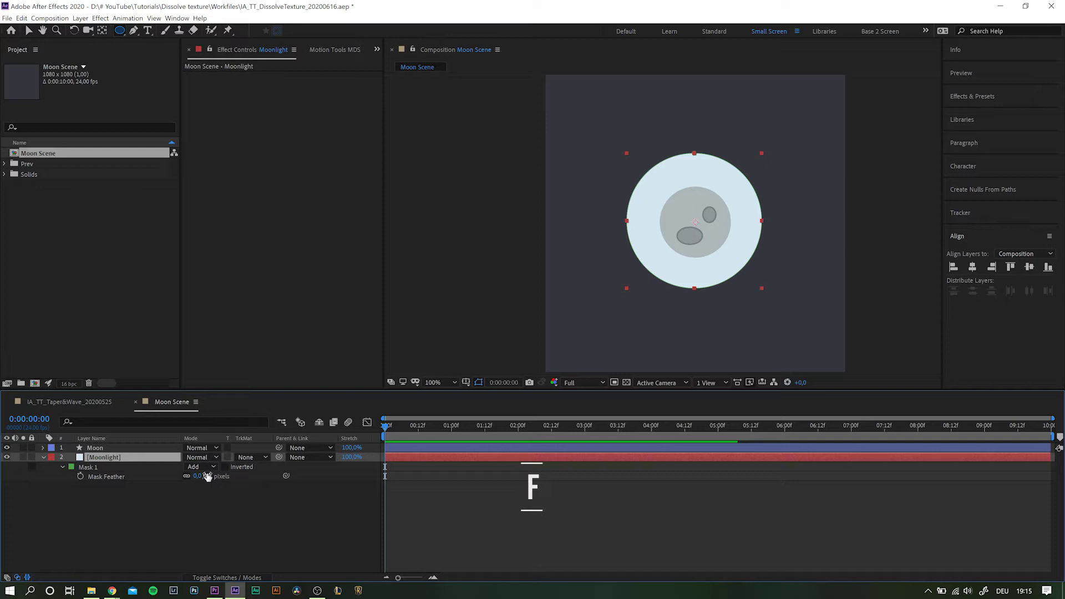
mouse_move(207, 476)
left_mouse_down()
mouse_move(270, 473)
mouse_move(200, 468)
left_mouse_up()
Scale the Moonlight layer to 74% and nudge the glow slightly down
key("s")
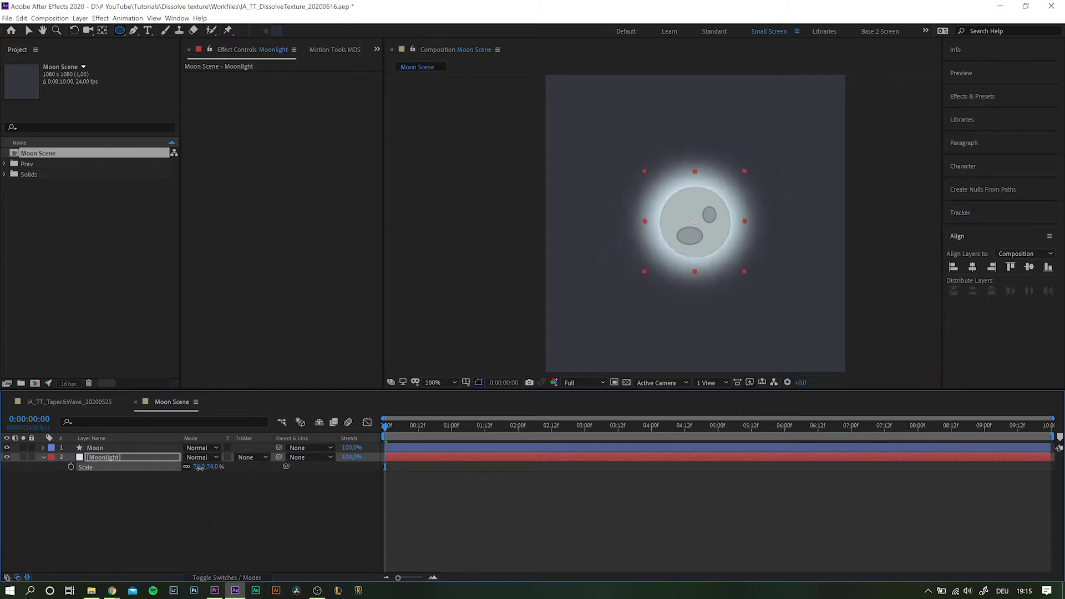
key("v")
left_click_drag(729, 208, 729, 211)
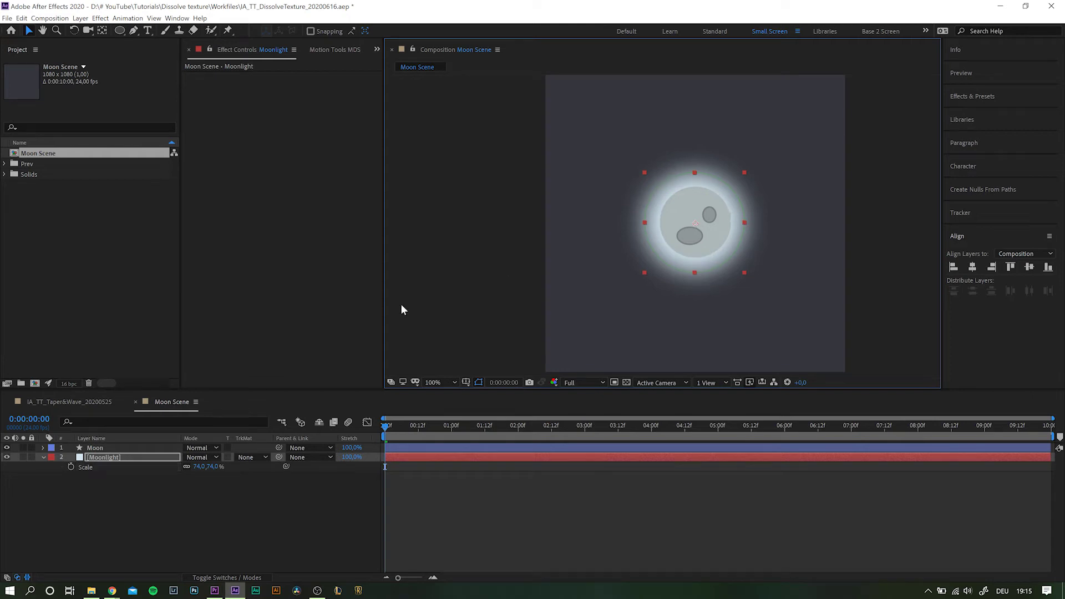
left_click(110, 459)
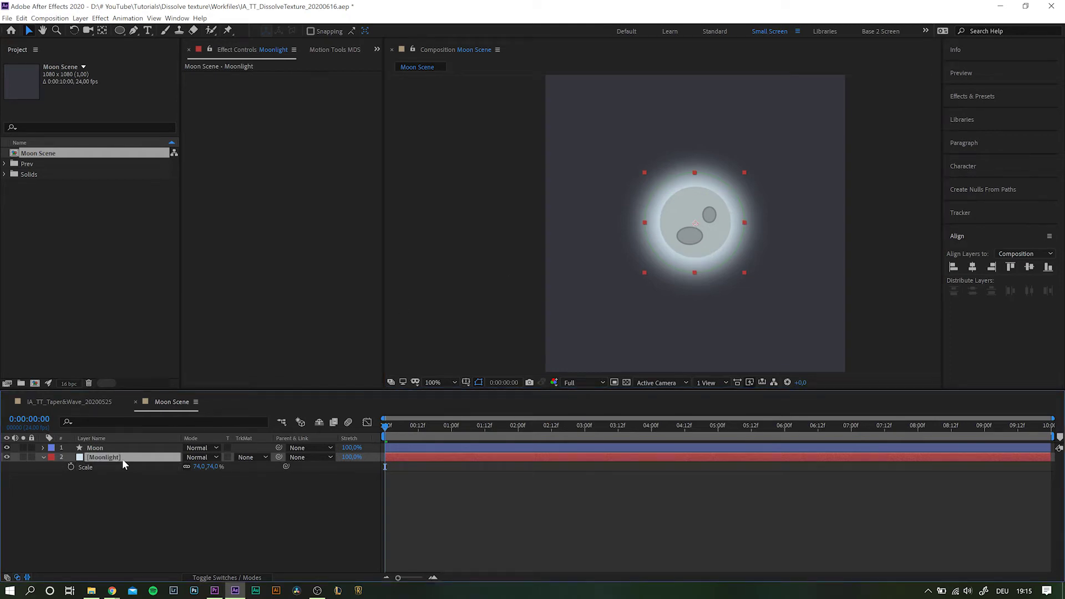
left_click(121, 514)
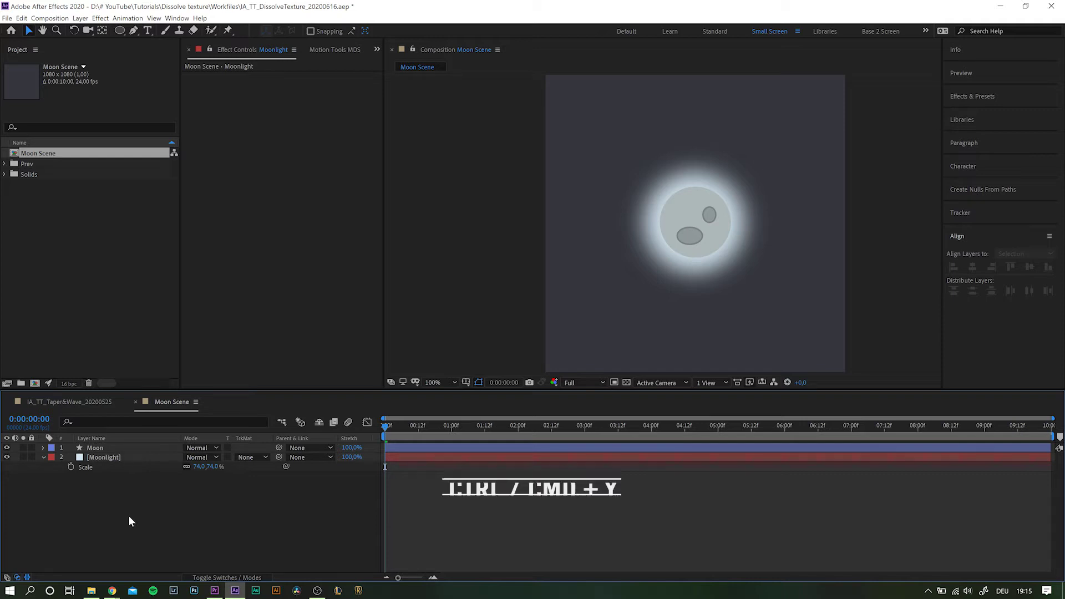
Add a pale blue solid named Fractal at the bottom of the stack with a Dark Green label
key("ctrl+y")
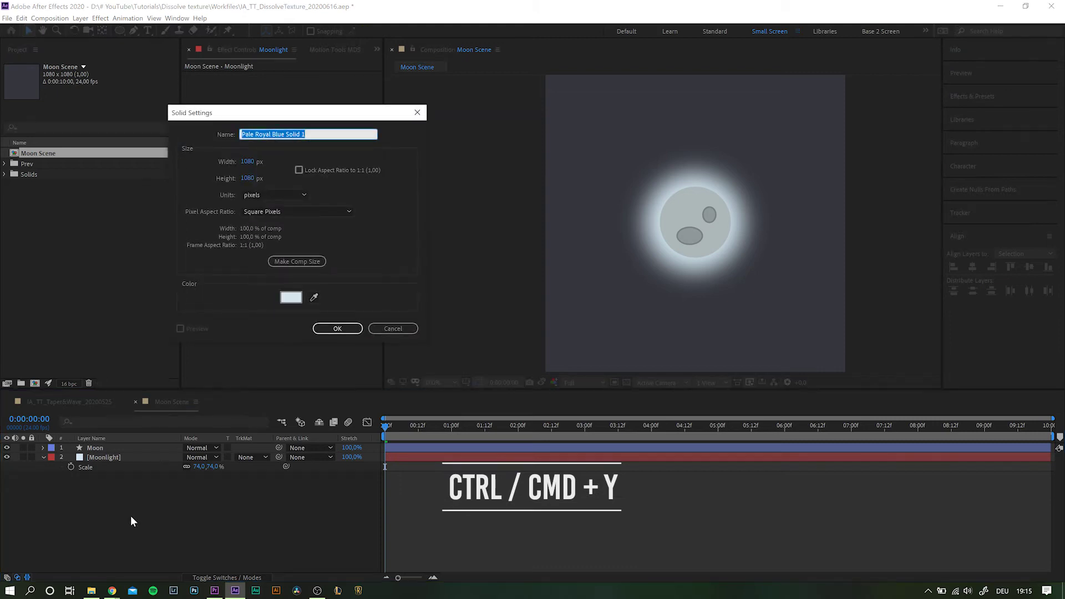
type("Fractal")
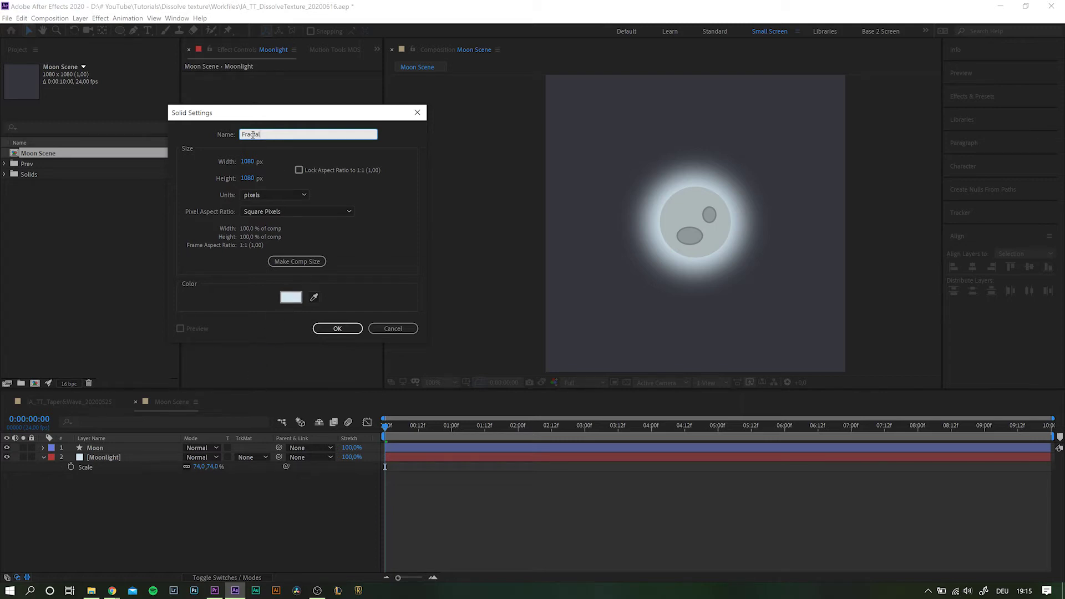
left_click(339, 329)
left_click_drag(118, 448, 119, 516)
left_click(52, 476)
left_click(78, 476)
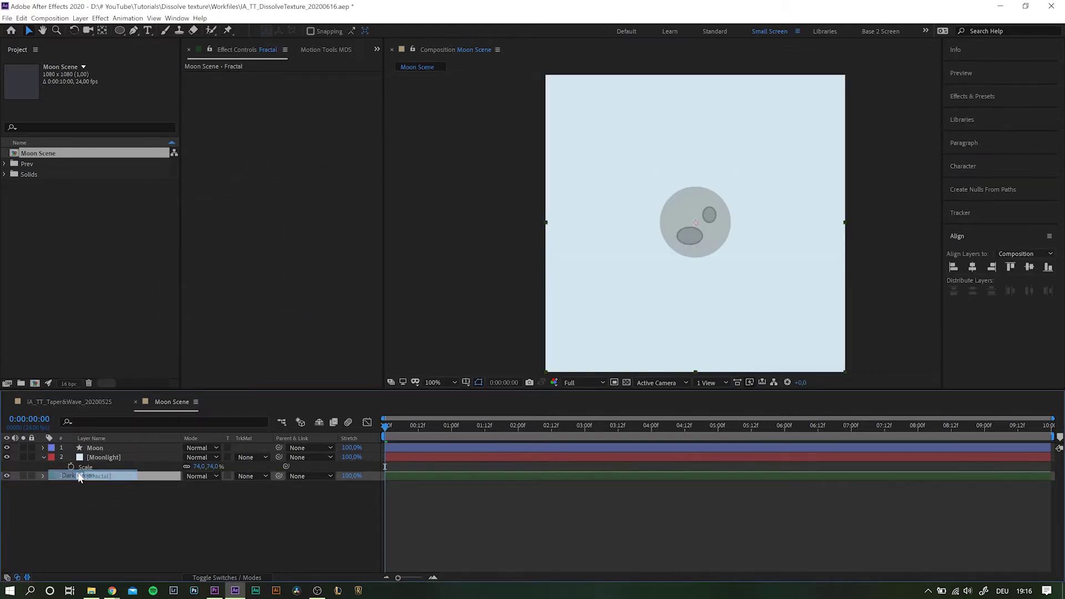
left_click(138, 520)
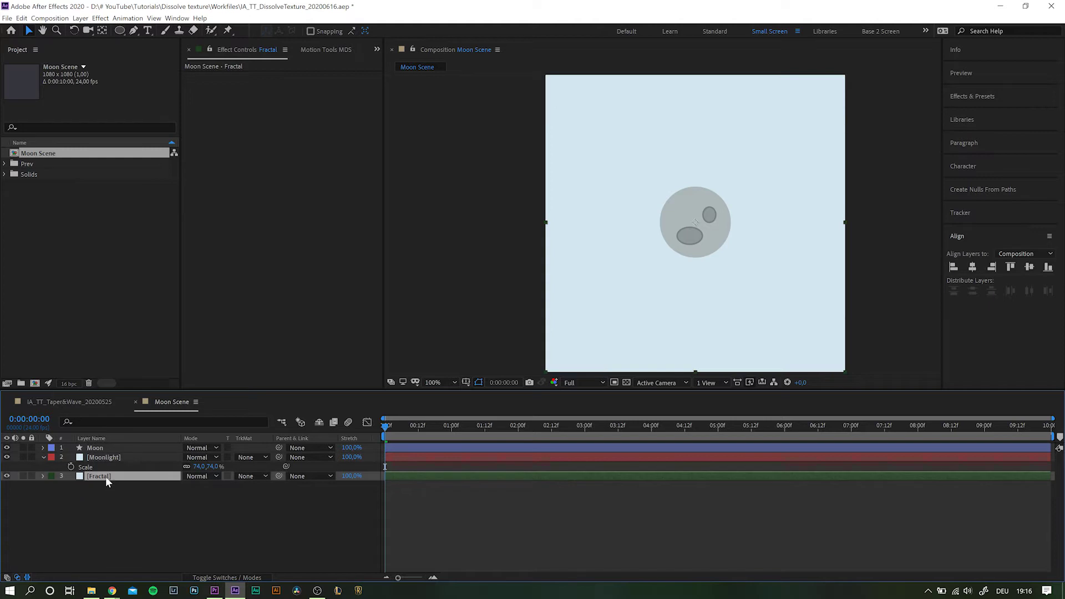
Apply Fractal Noise to the Fractal layer through an FX Console search for 'fractal'
key("ctrl+space")
type("fractal")
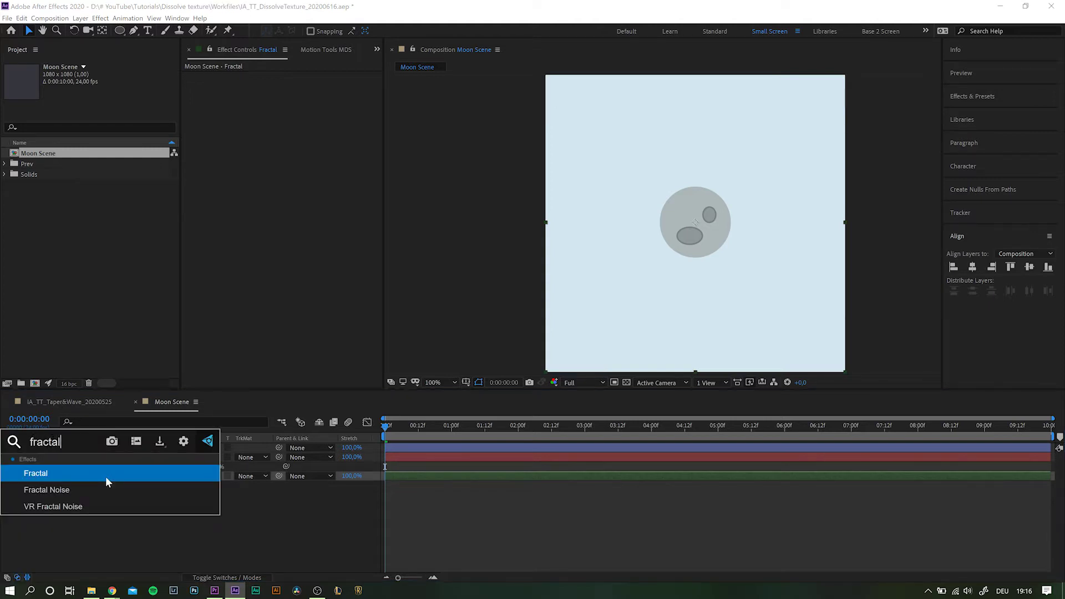
key("Down")
key("Down")
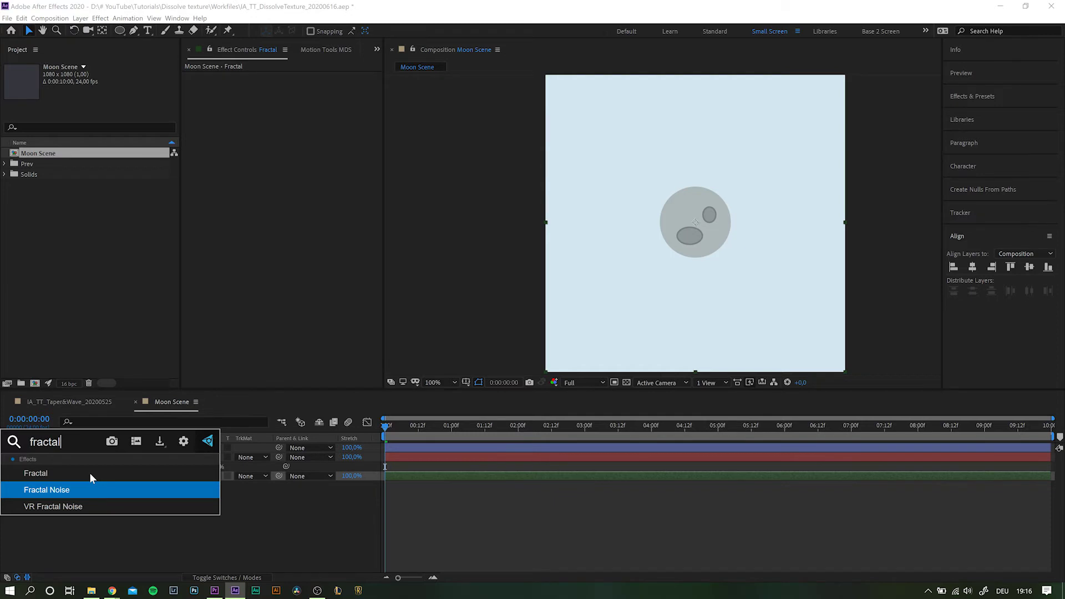
key("Return")
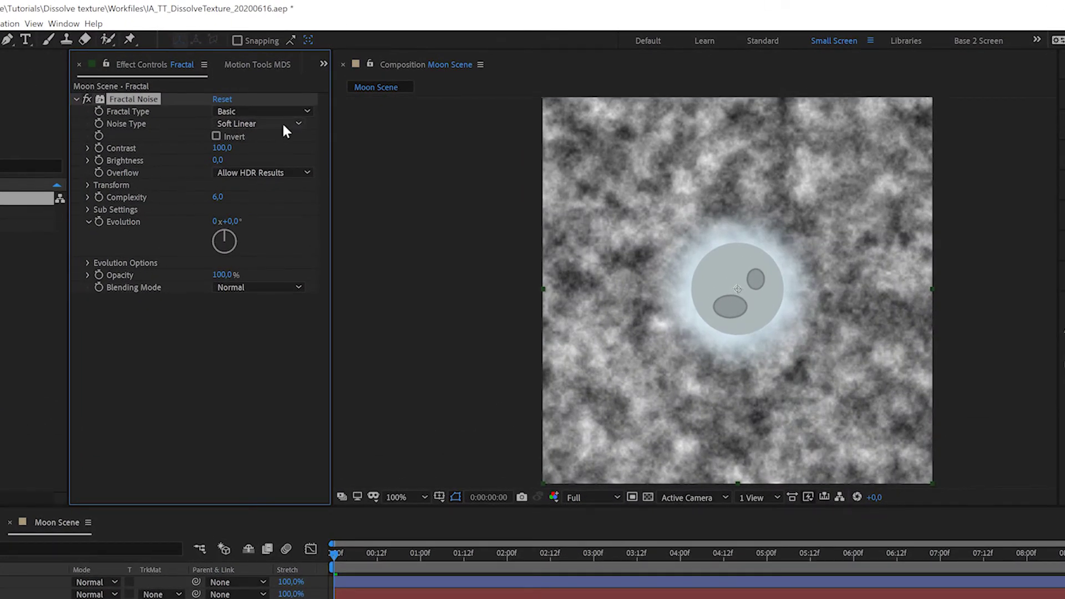
Set Fractal Noise to Turbulent Smooth with Contrast 288 and Brightness -193
left_click(272, 111)
left_click(263, 142)
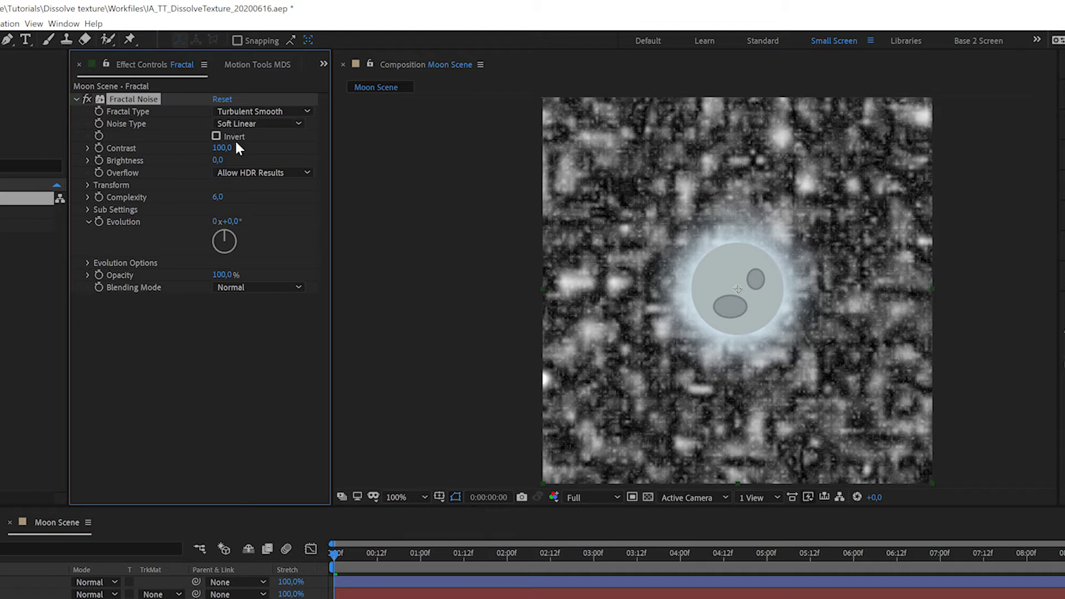
left_click_drag(222, 152, 356, 148)
left_click_drag(217, 160, 166, 164)
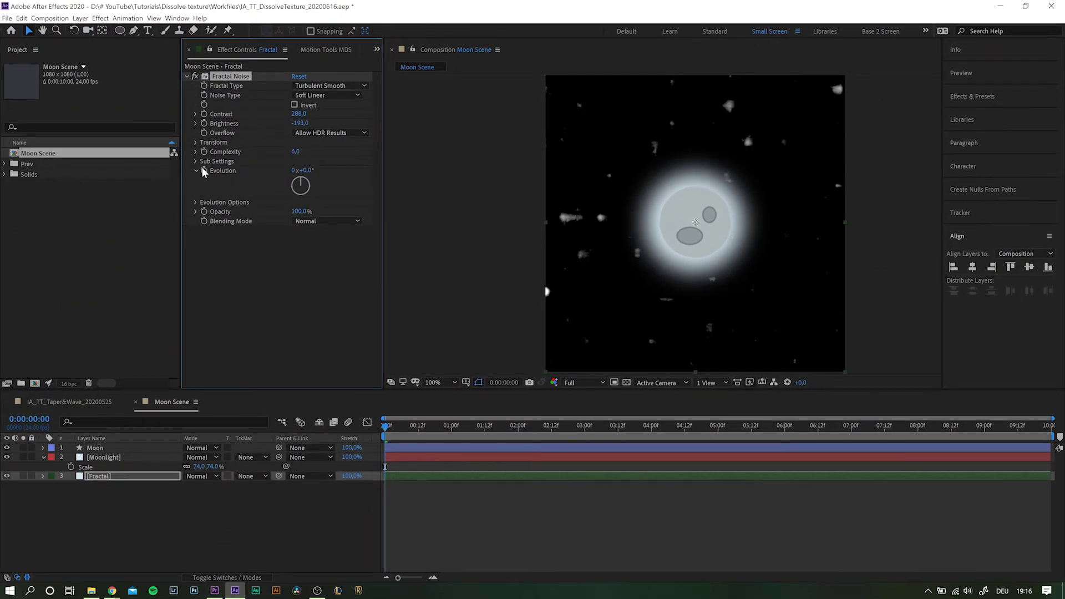
Animate Evolution with a time*100 expression and set the Fractal layer's opacity to 30%
left_click(204, 170, "alt")
type("time*")
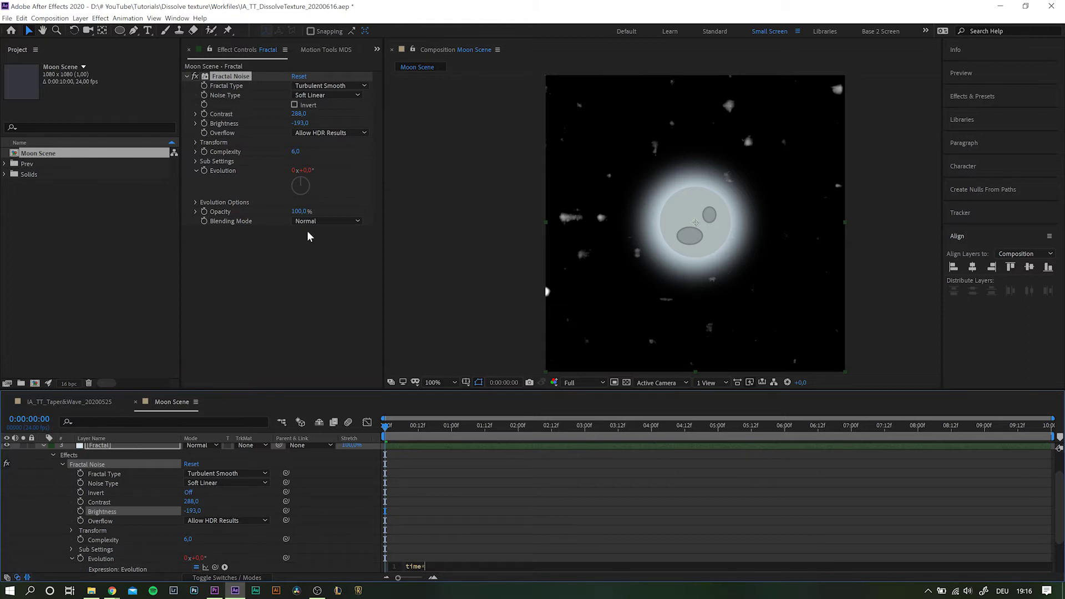
type("100")
left_click(307, 230)
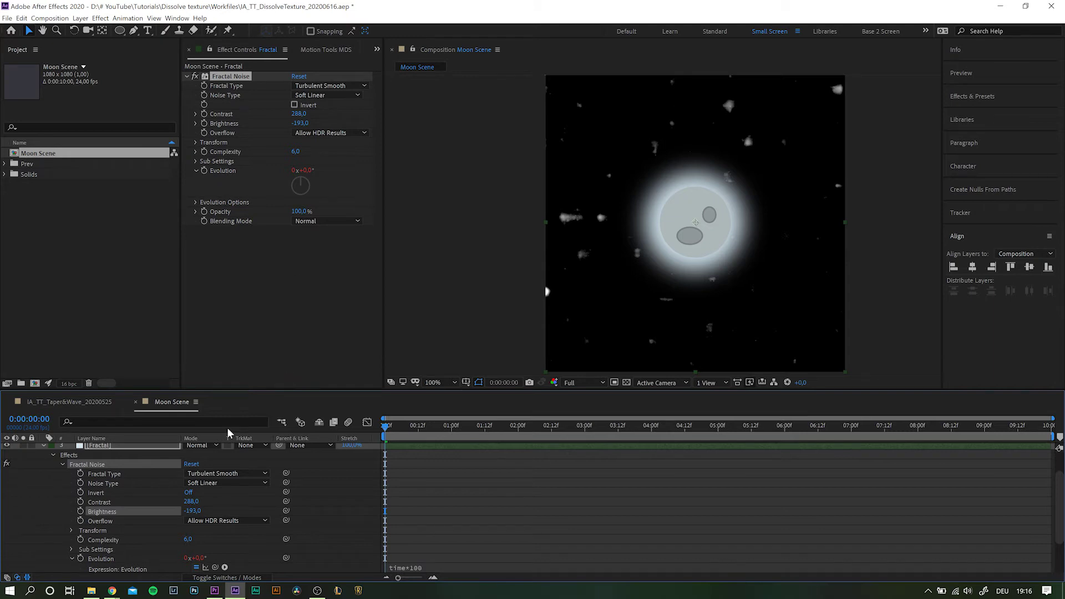
key("t")
left_click(191, 486)
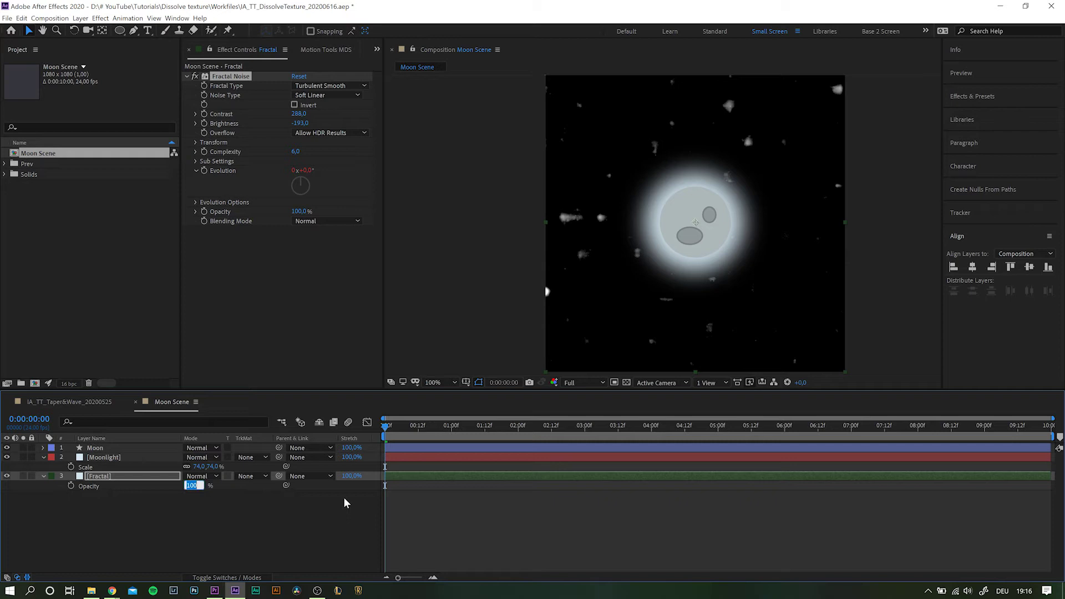
type("30")
key("Return")
Preview the animating noise, then apply Deep Glow to the Fractal layer
left_click_drag(388, 427, 308, 443)
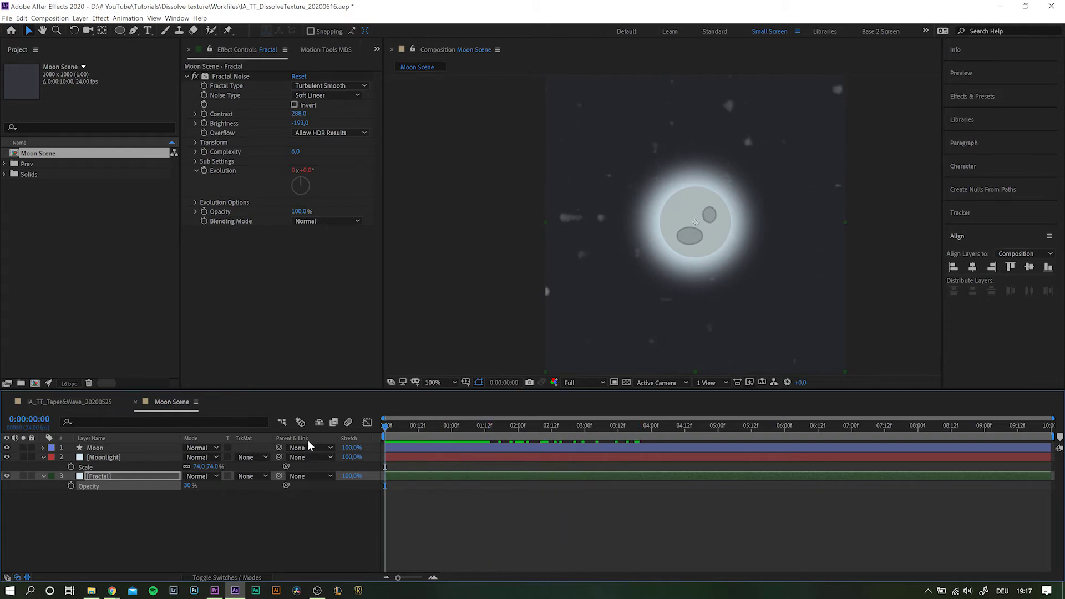
left_click(154, 503)
left_click(98, 476)
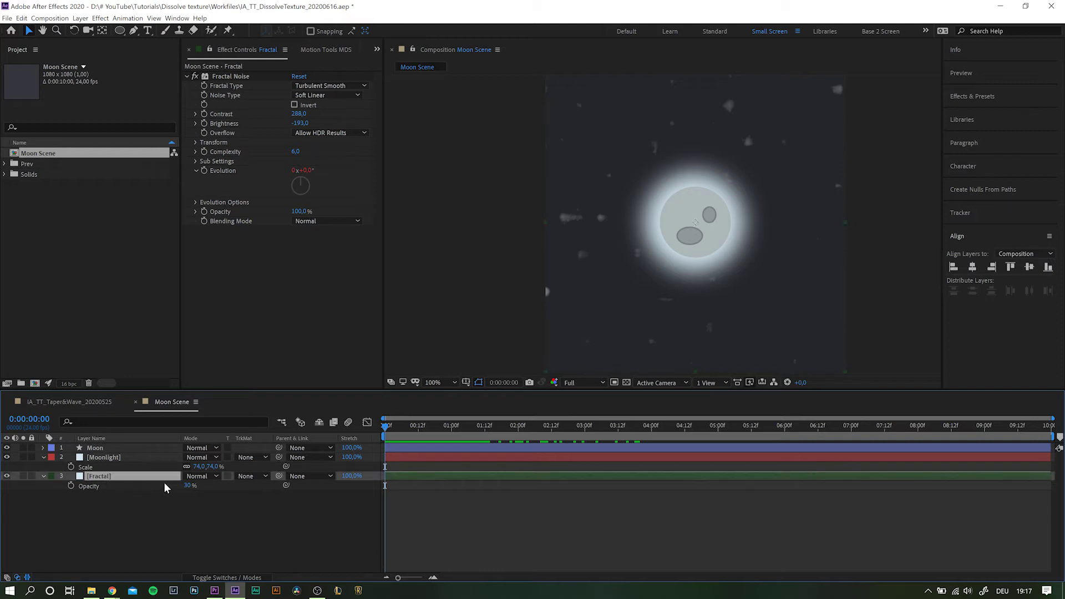
key("ctrl+space")
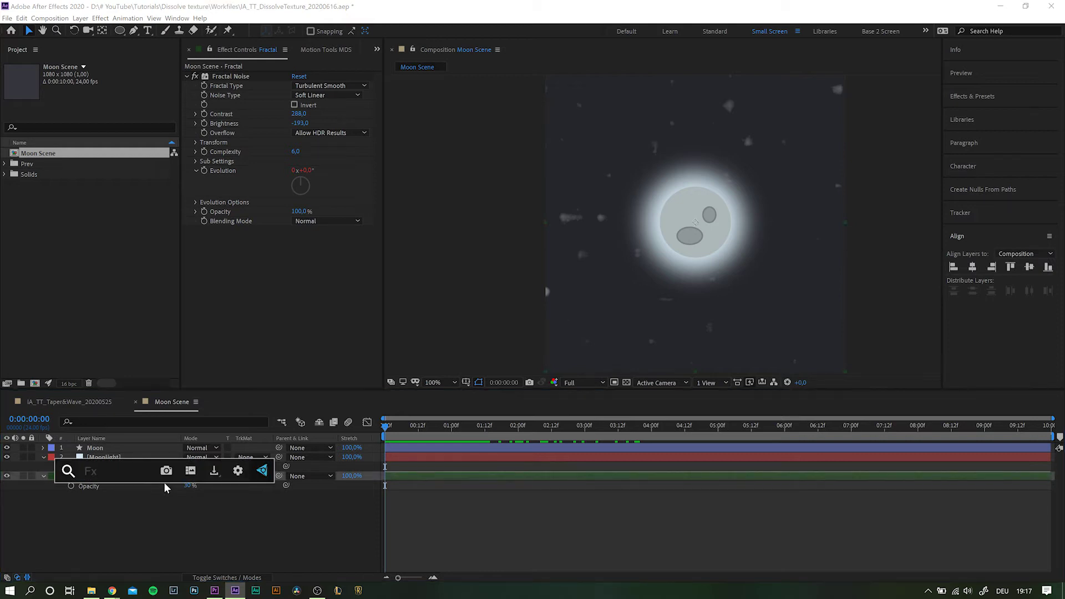
type("glow")
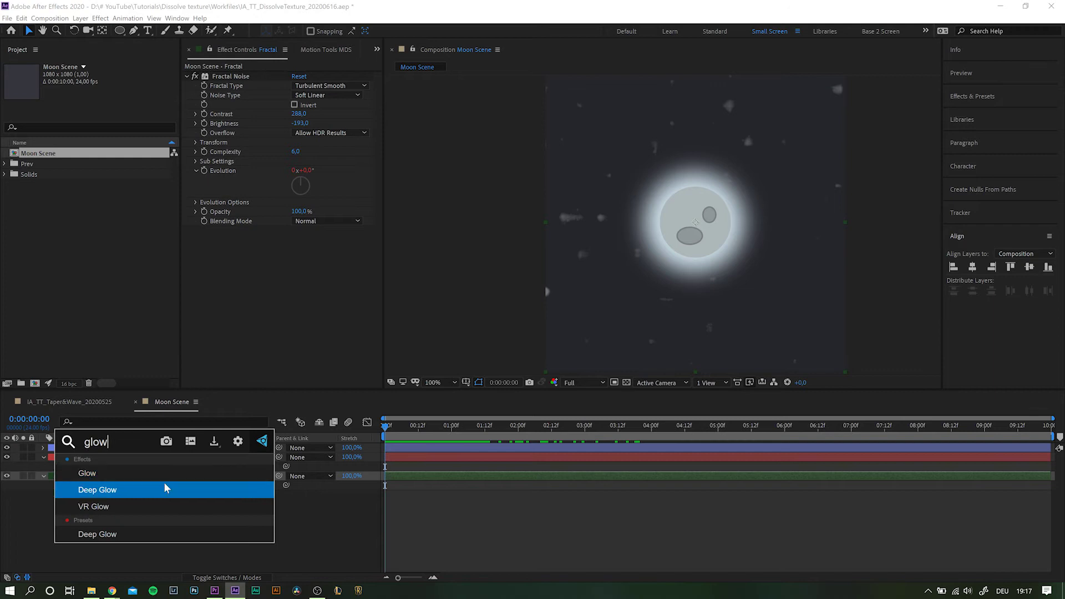
key("Down")
key("Return")
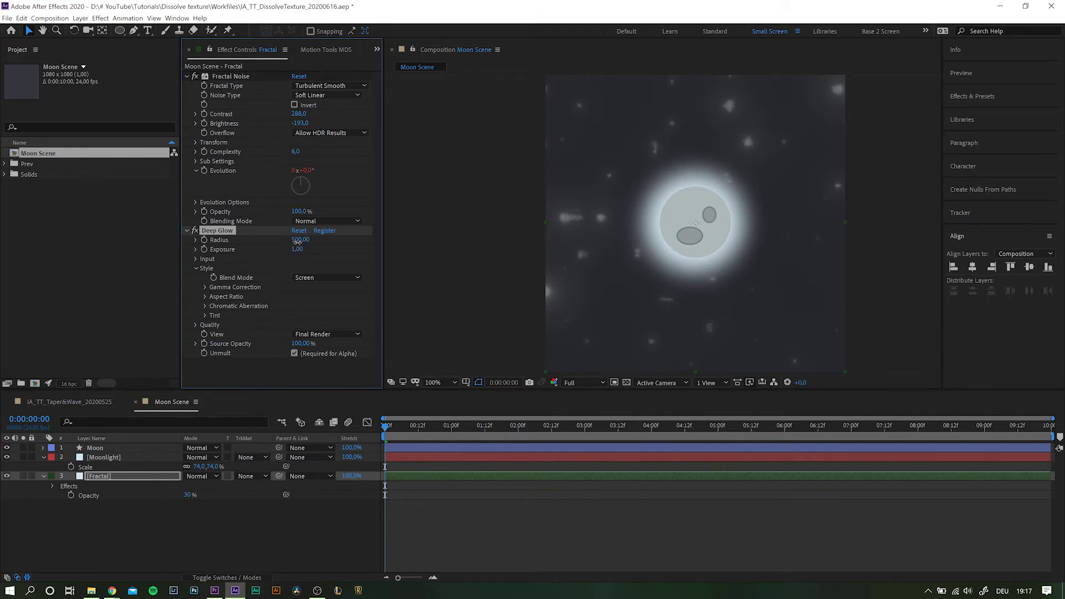
Set the Deep Glow radius to about 223 and exposure to 0.17
left_click_drag(297, 244, 147, 244)
mouse_move(297, 249)
left_mouse_down()
mouse_move(253, 250)
mouse_move(276, 250)
left_mouse_up()
left_click(107, 457)
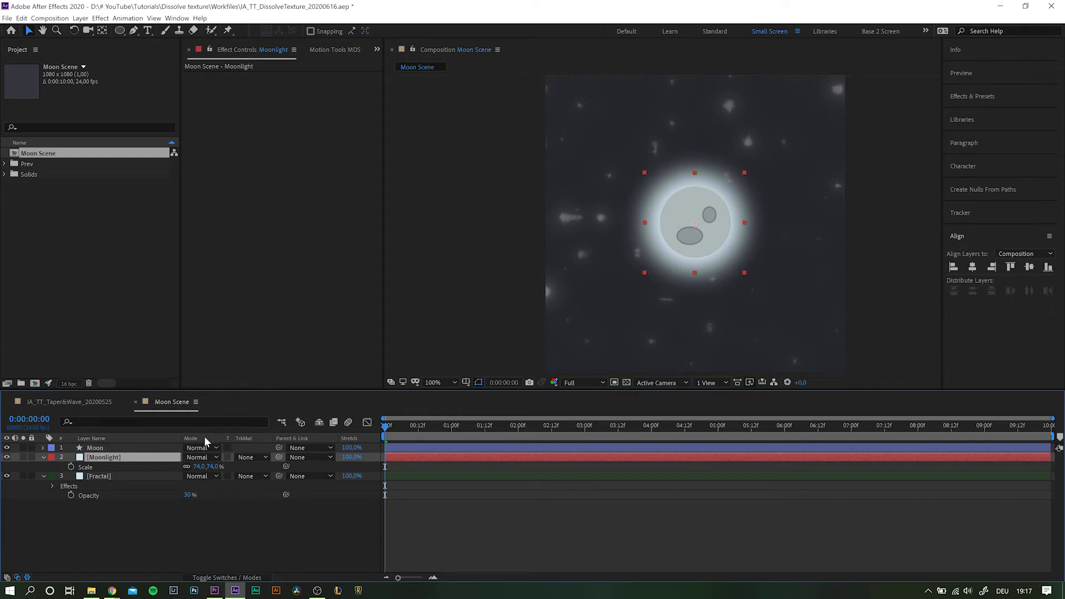
Set the Moonlight layer's blending mode to Dissolve
key("F4")
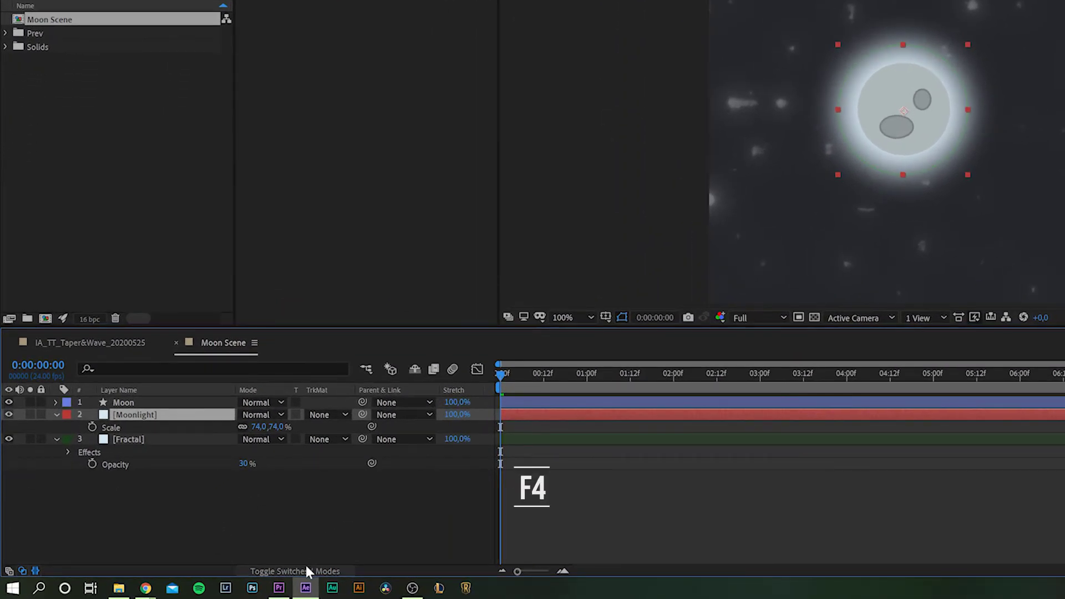
left_click(305, 562)
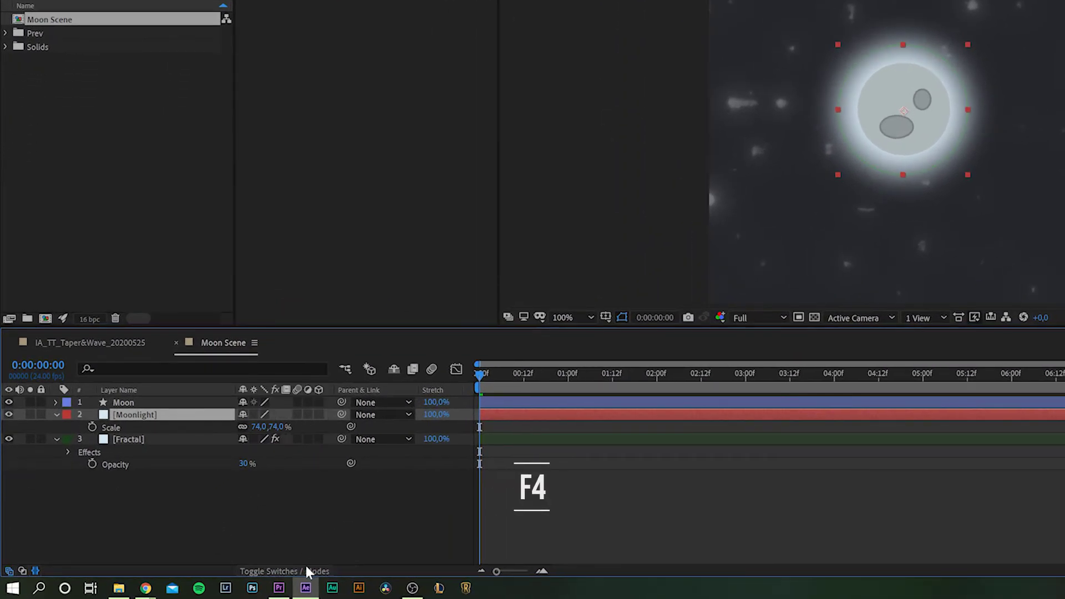
left_click(305, 562)
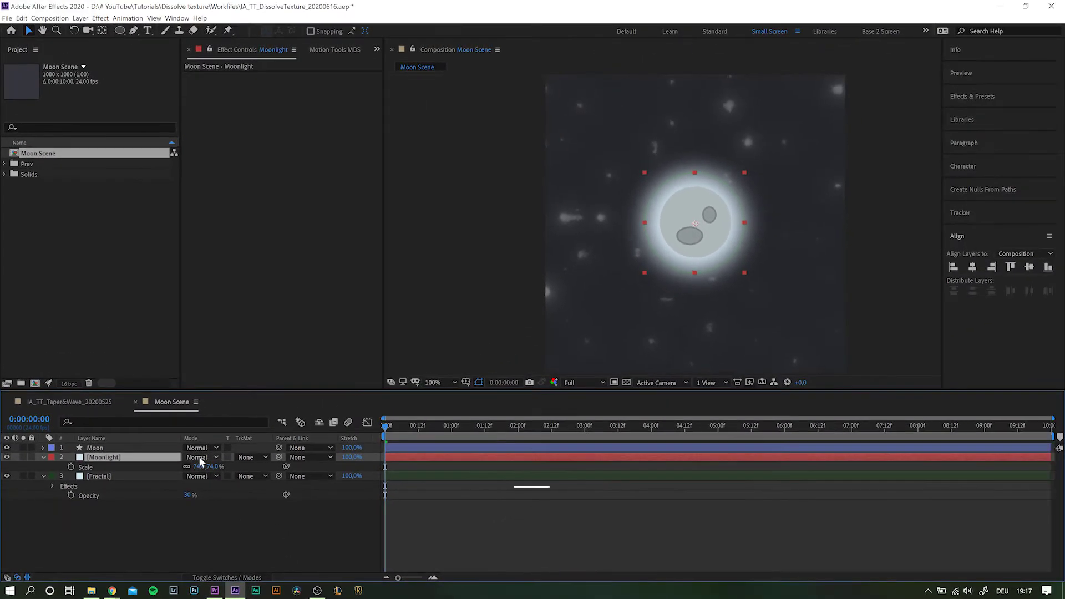
left_click(199, 457)
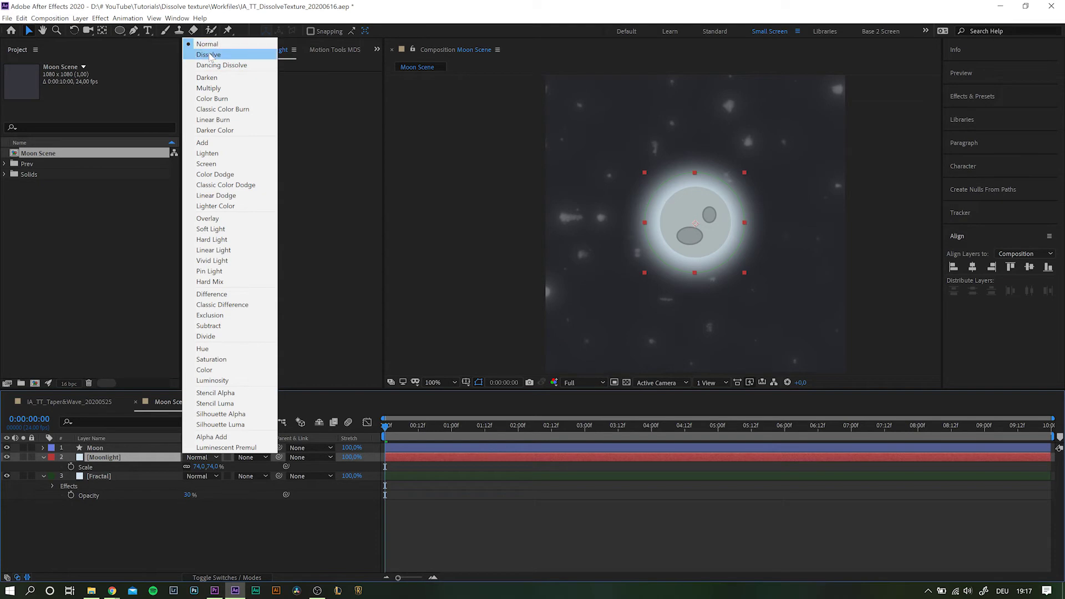
left_click(210, 55)
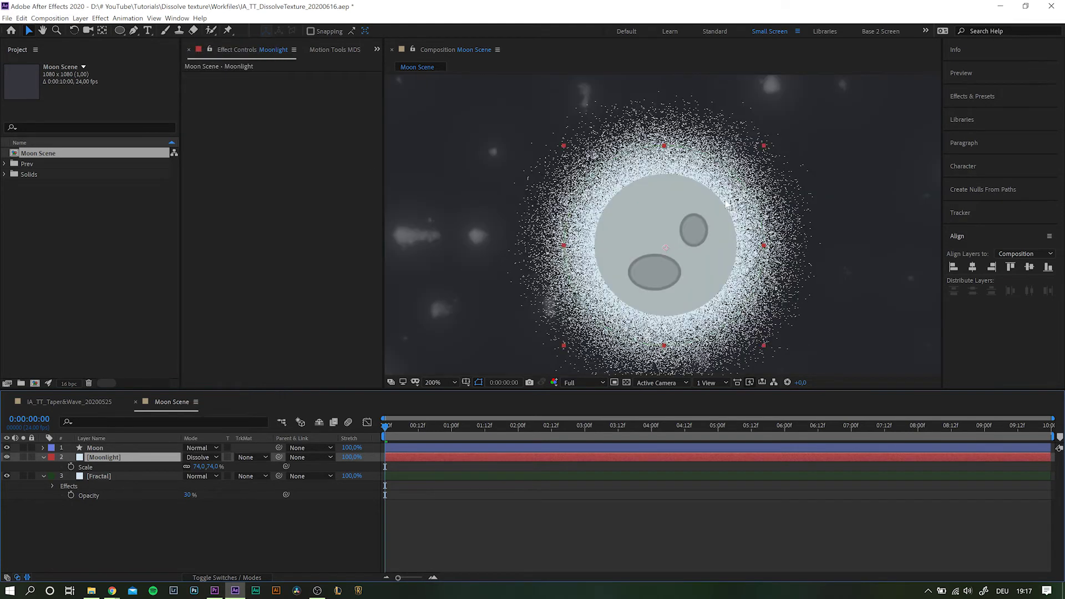
scroll(731, 209, "up", 2)
scroll(766, 209, "up", 1)
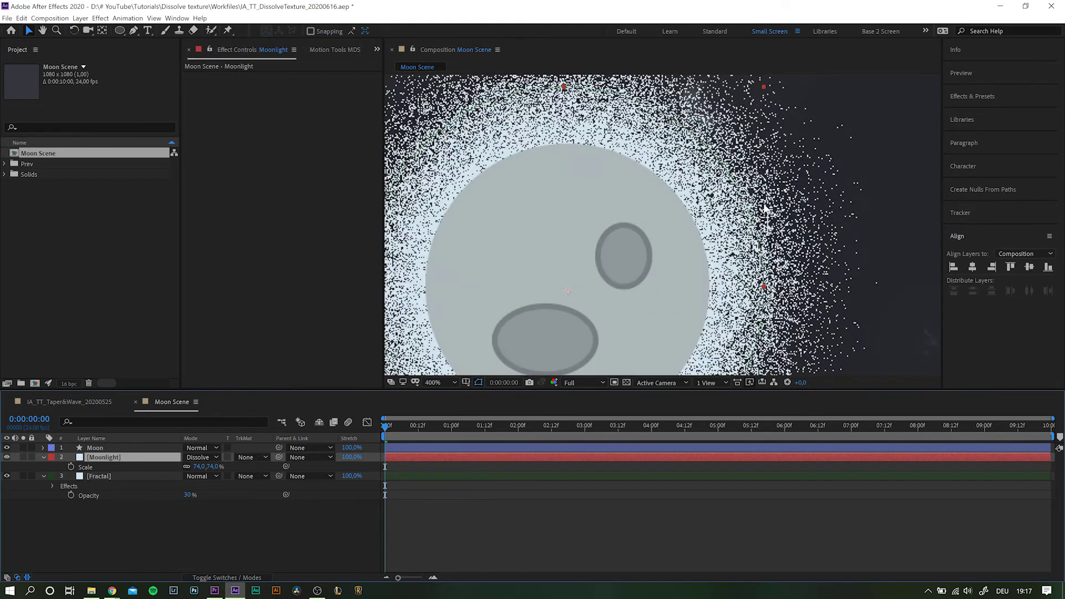
scroll(765, 209, "down", 1)
key("space")
left_click_drag(759, 226, 737, 209)
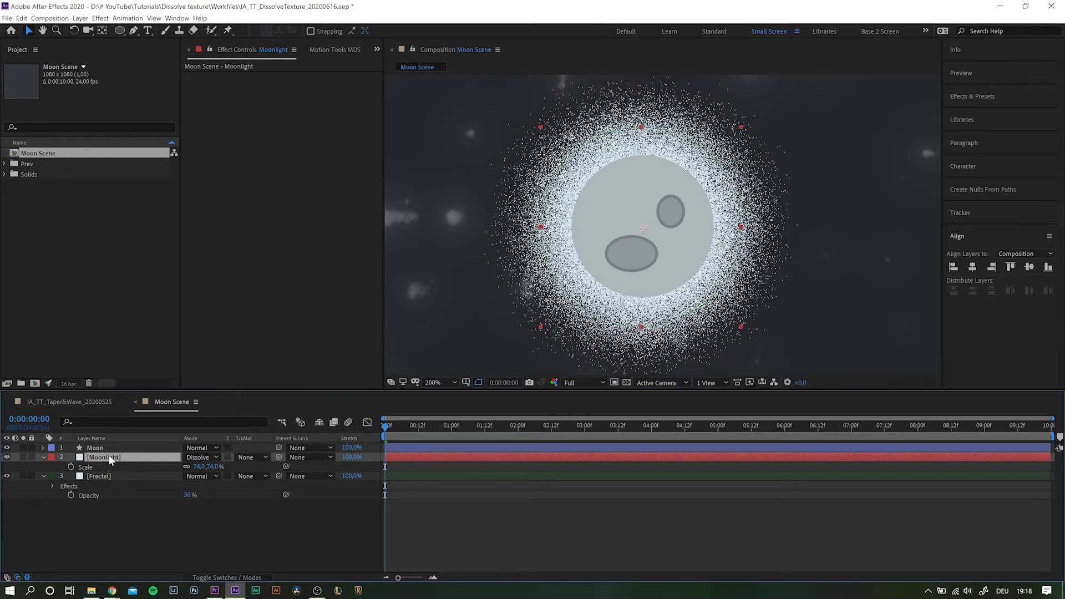
Lower Moonlight's opacity to about 10% so the halo becomes sparse specks
key("t")
left_click_drag(189, 466, 138, 469)
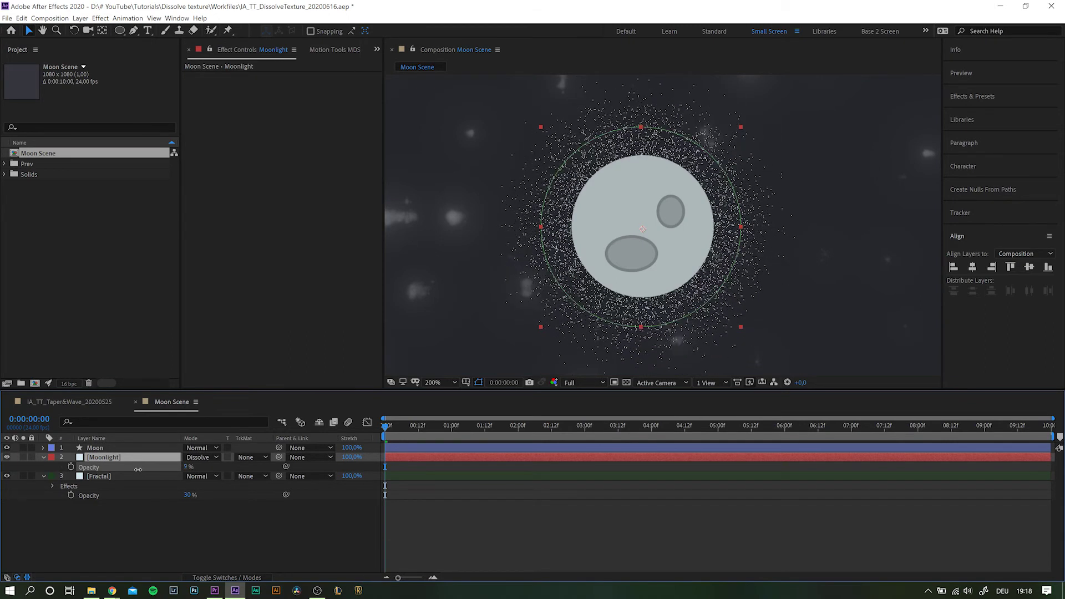
scroll(759, 213, "up", 4)
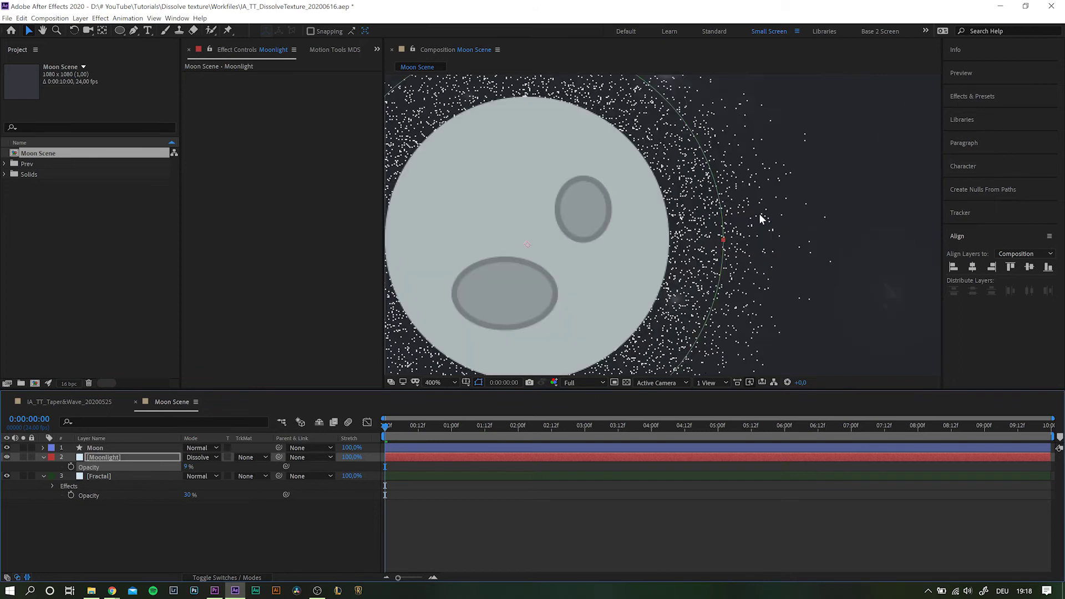
scroll(762, 221, "down", 4)
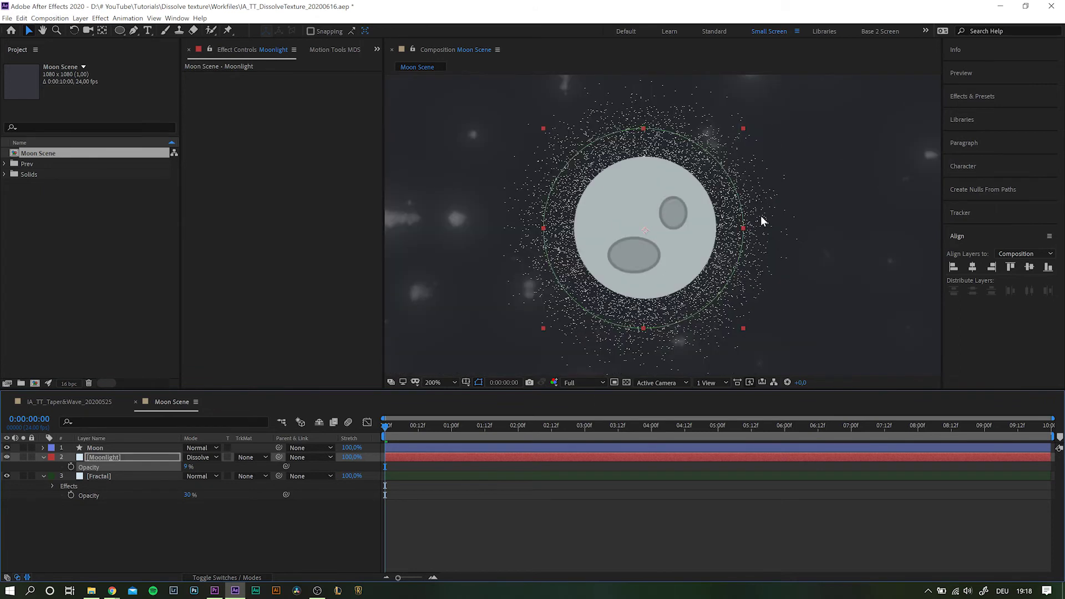
scroll(760, 215, "down", 2)
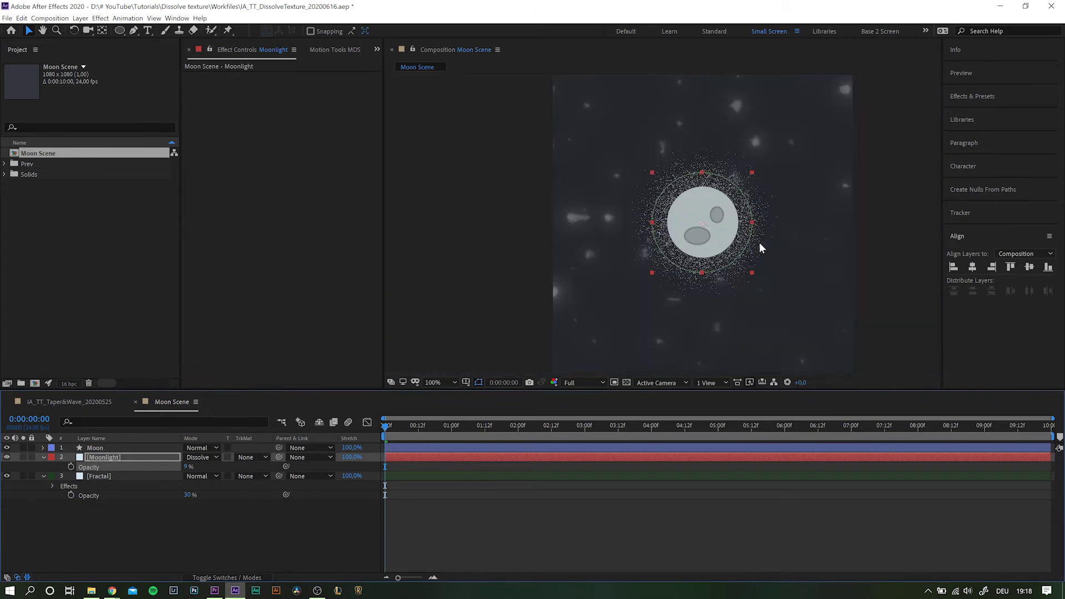
left_click(216, 551)
left_click(105, 460)
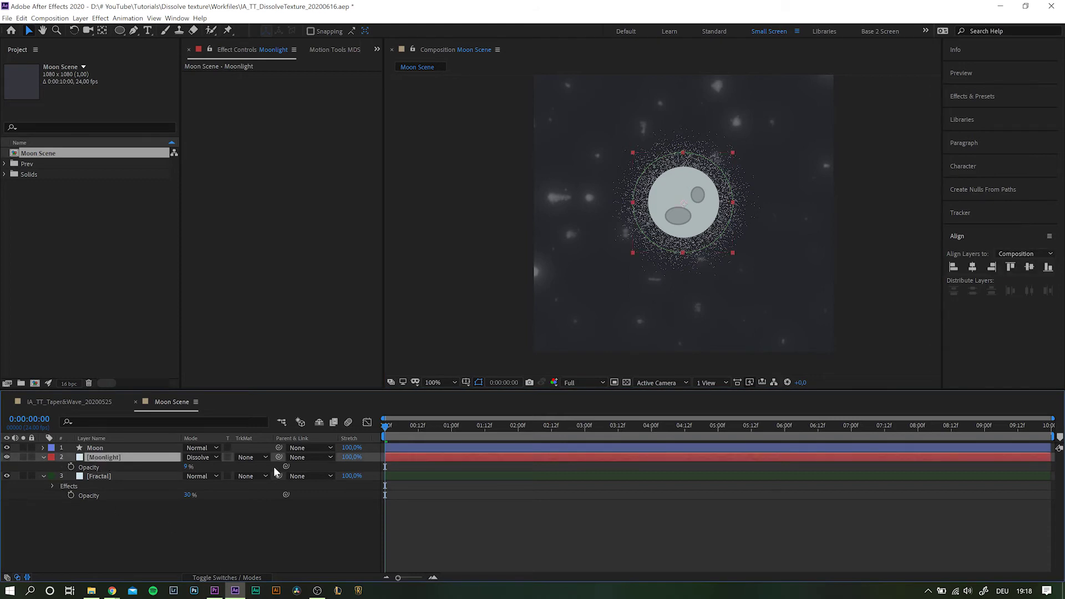
key("ctrl+space")
type("tur")
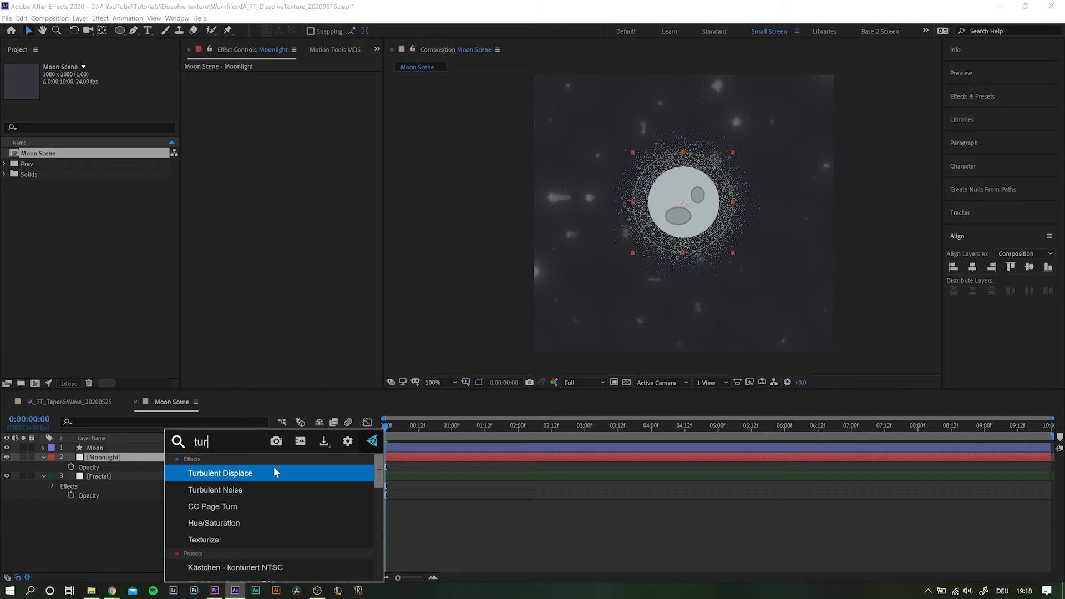
key("Down")
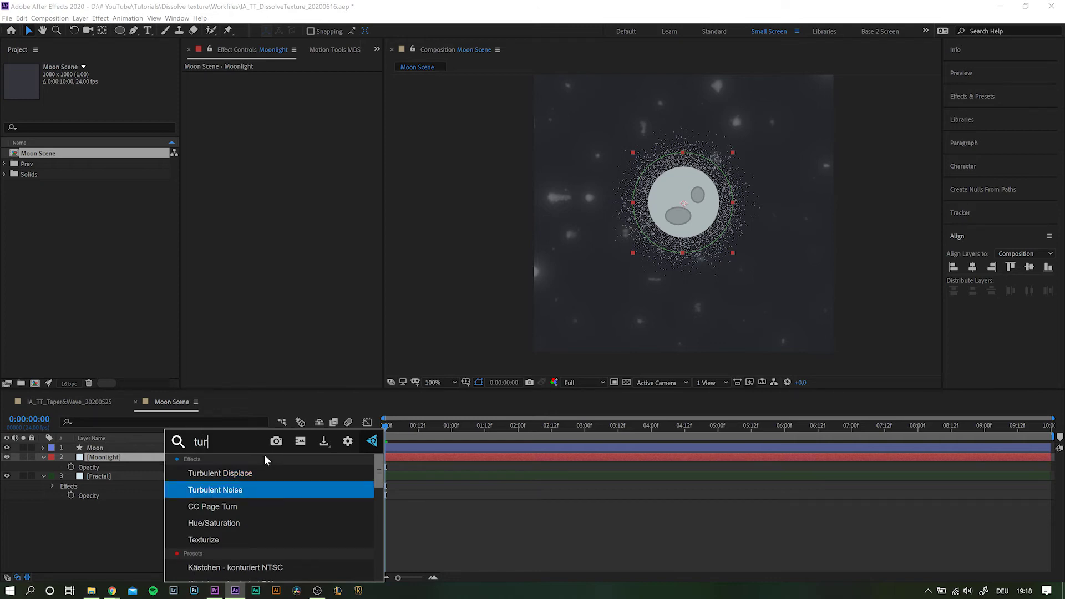
key("Up")
key("Return")
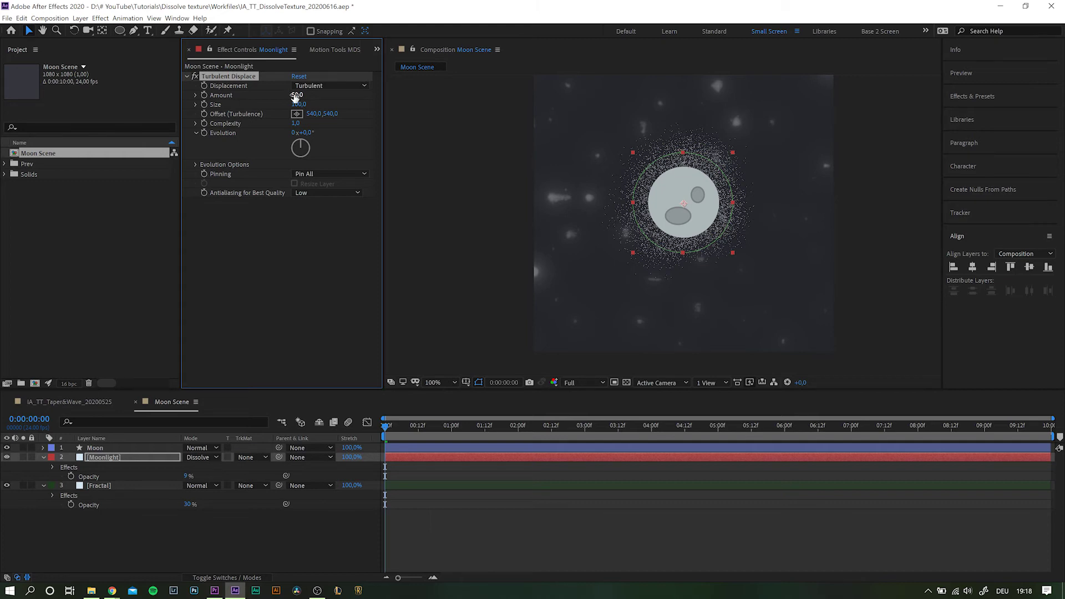
mouse_move(292, 95)
left_mouse_down()
mouse_move(208, 103)
mouse_move(333, 103)
mouse_move(308, 103)
left_mouse_up()
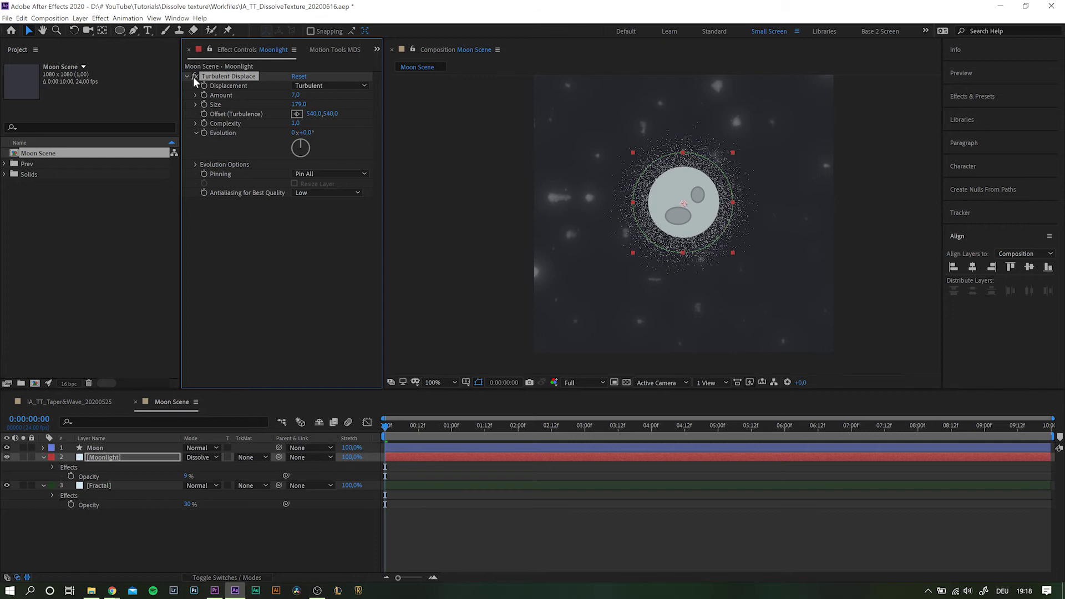
left_click(194, 76)
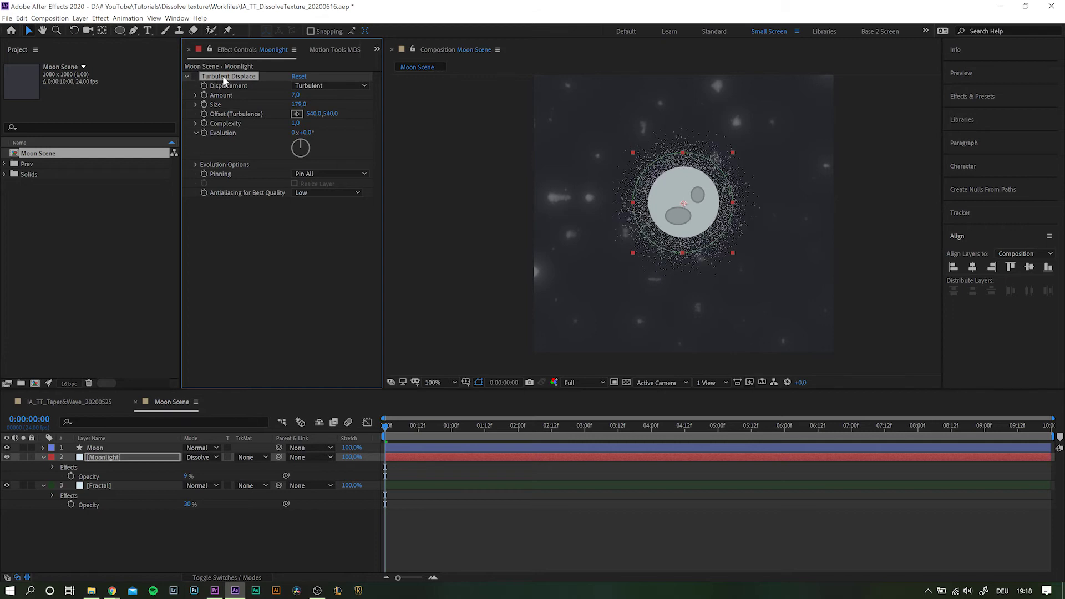
key("Delete")
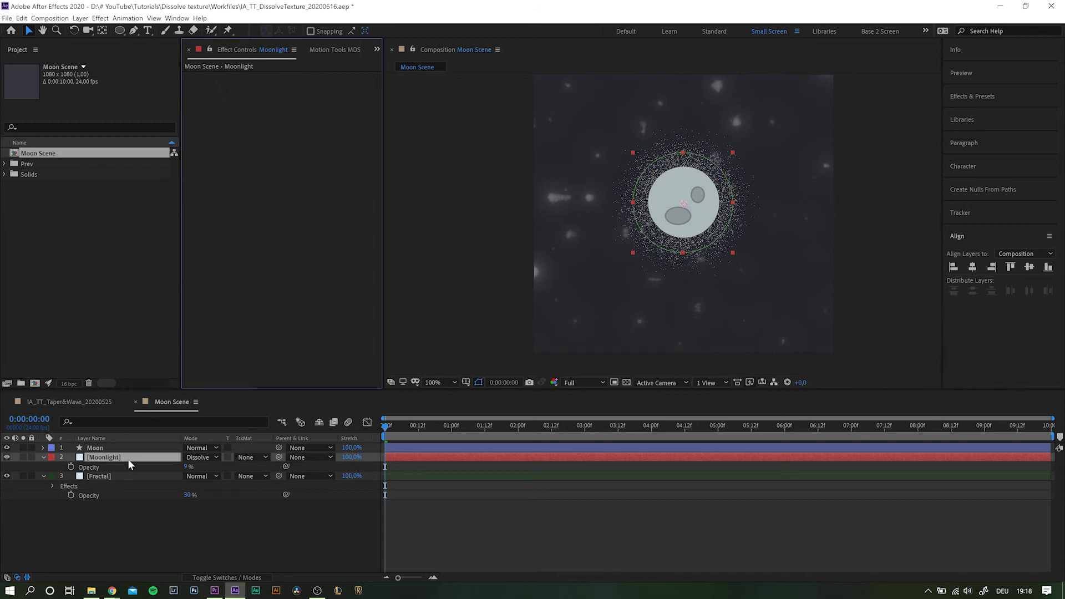
Apply Roughen Edges to Moonlight with Border 32,30, Scale 77 and Edge Sharpness 0,17
key("ctrl+space")
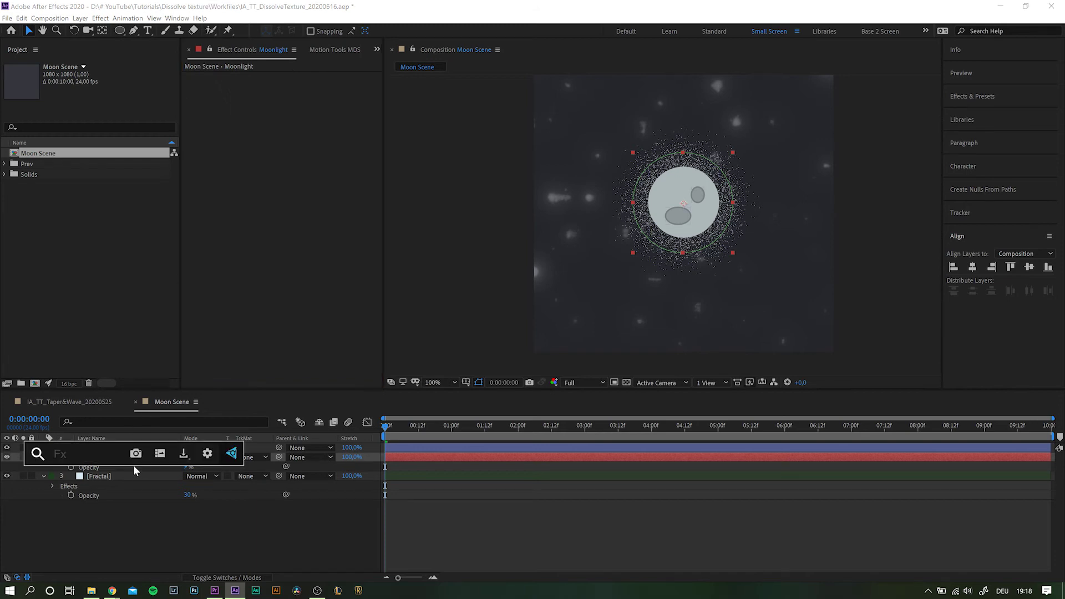
type("rou")
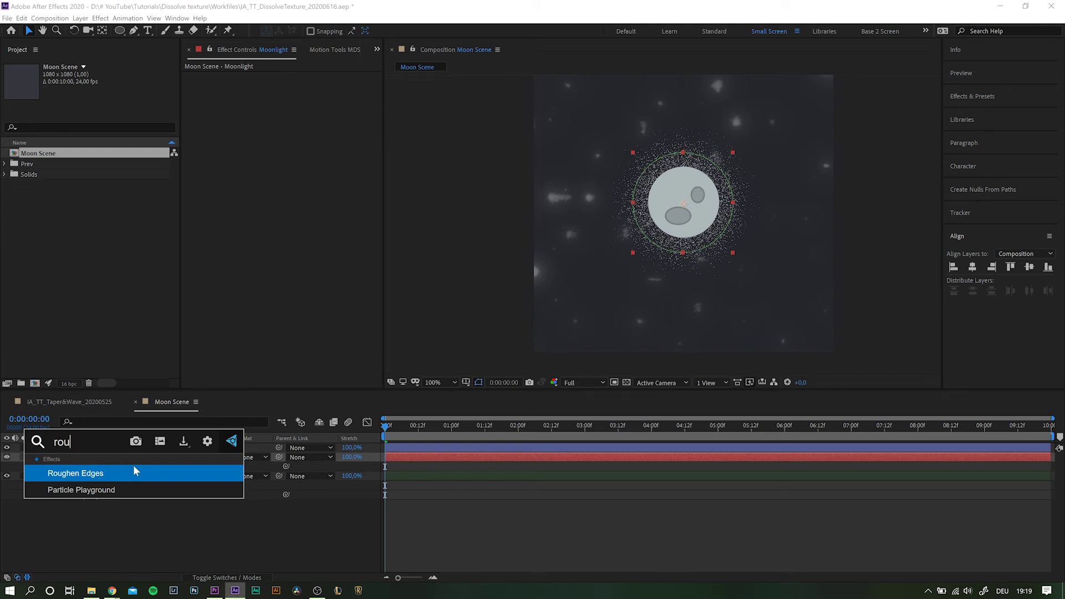
left_click(133, 467)
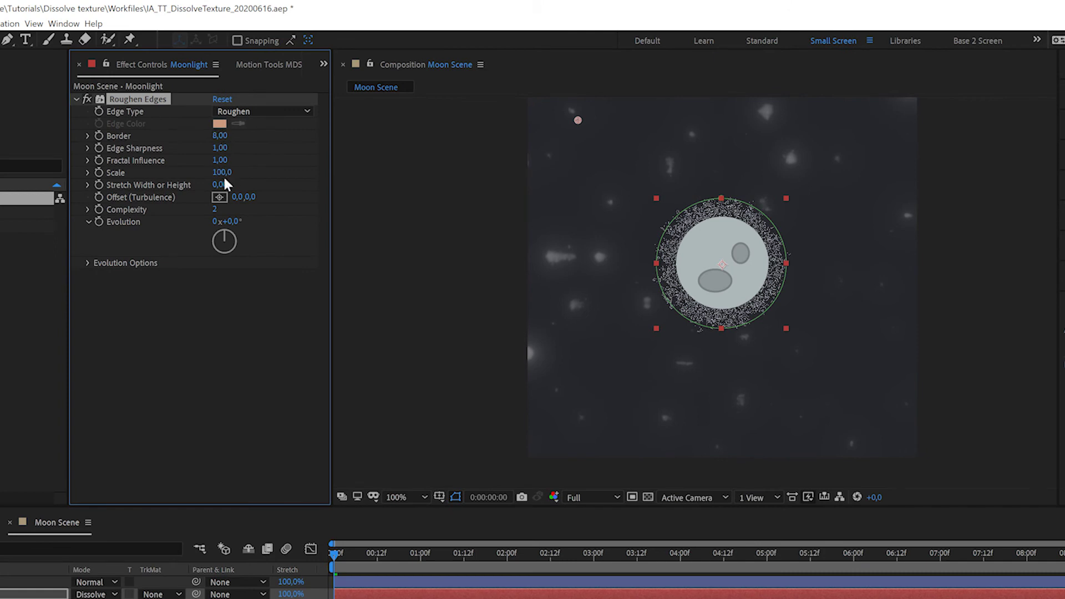
left_click_drag(222, 173, 147, 174)
left_click_drag(220, 135, 427, 153)
key("period")
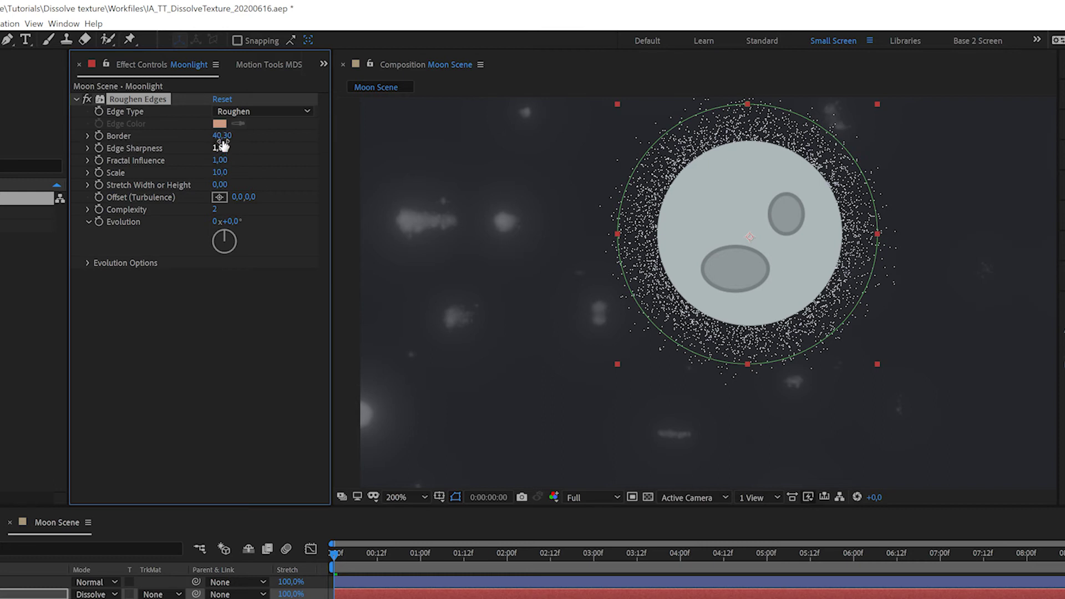
left_click_drag(222, 143, 180, 138)
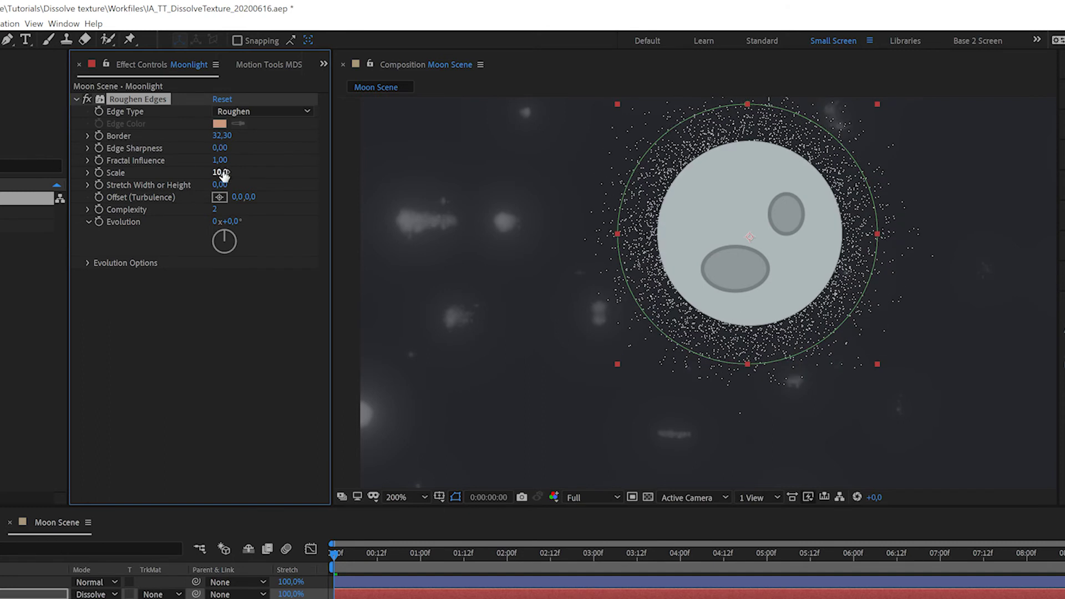
left_click_drag(222, 172, 201, 148)
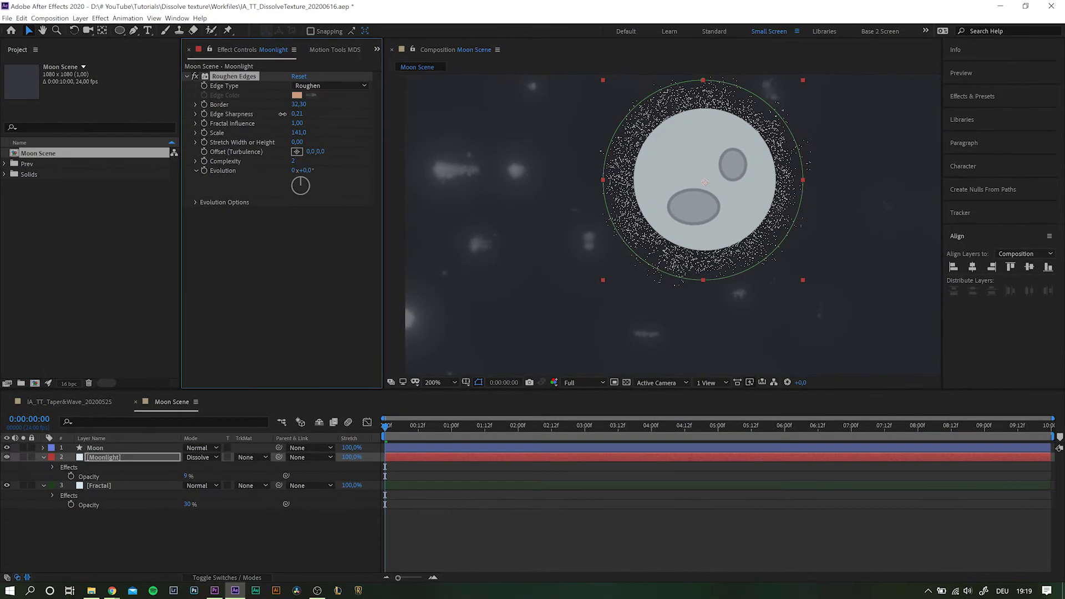
left_click_drag(283, 114, 261, 135)
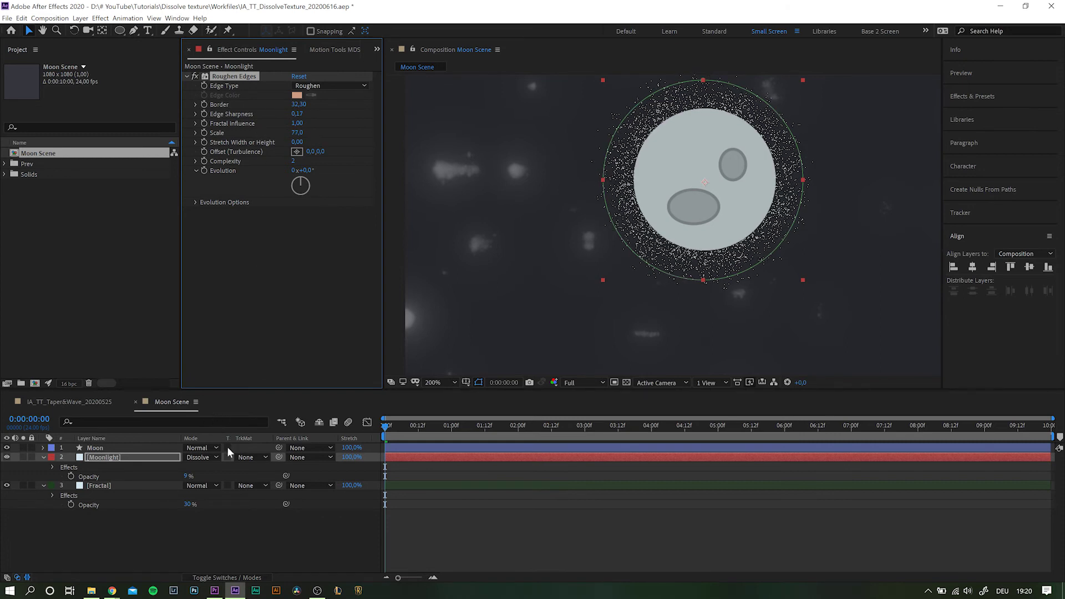
Raise Moonlight's Mask Feather to 220 pixels and return the view to 100%
key("f")
left_click_drag(217, 478, 262, 478)
key("comma")
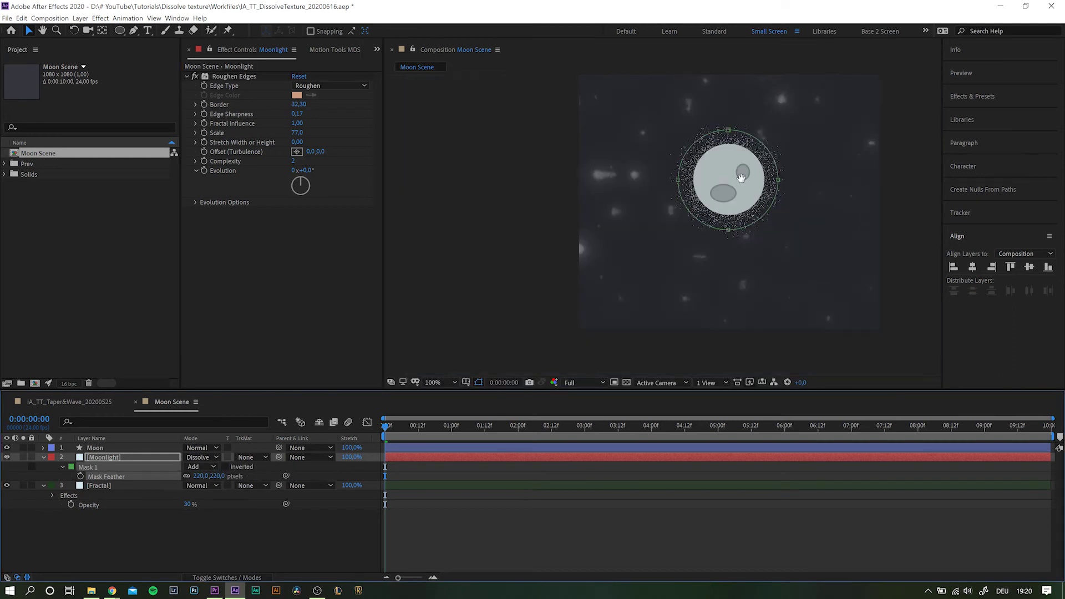
Duplicate the Moon layer and darken the copy's fill to grey 6F7779
left_click(167, 447)
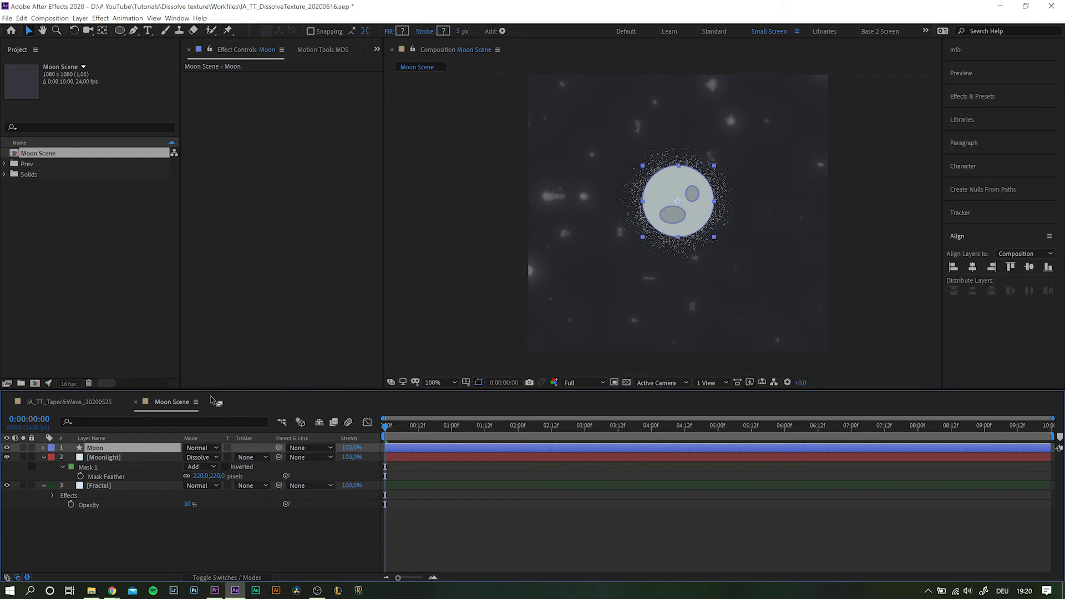
key("ctrl+d")
left_click(402, 31)
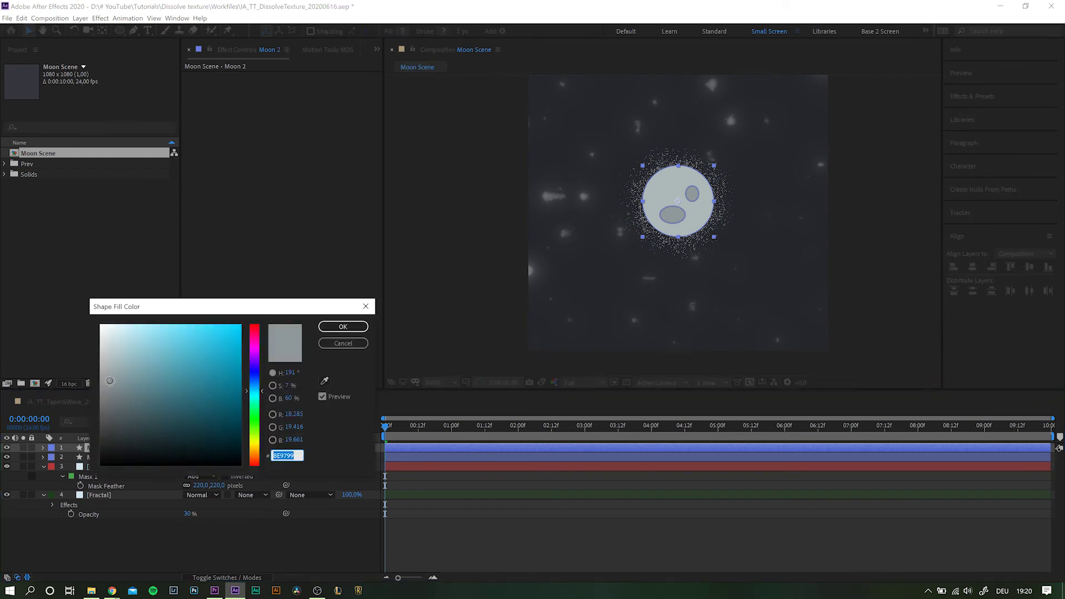
left_click_drag(109, 382, 110, 398)
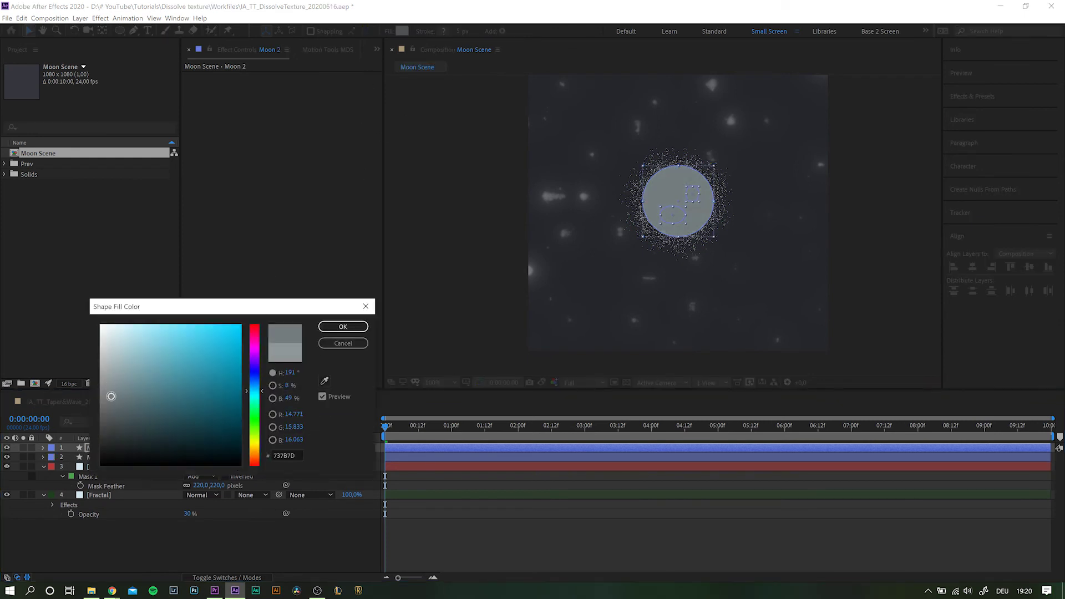
left_click(342, 329)
Draw an ellipse mask over the moon copy and set it to Subtract
left_click(119, 30)
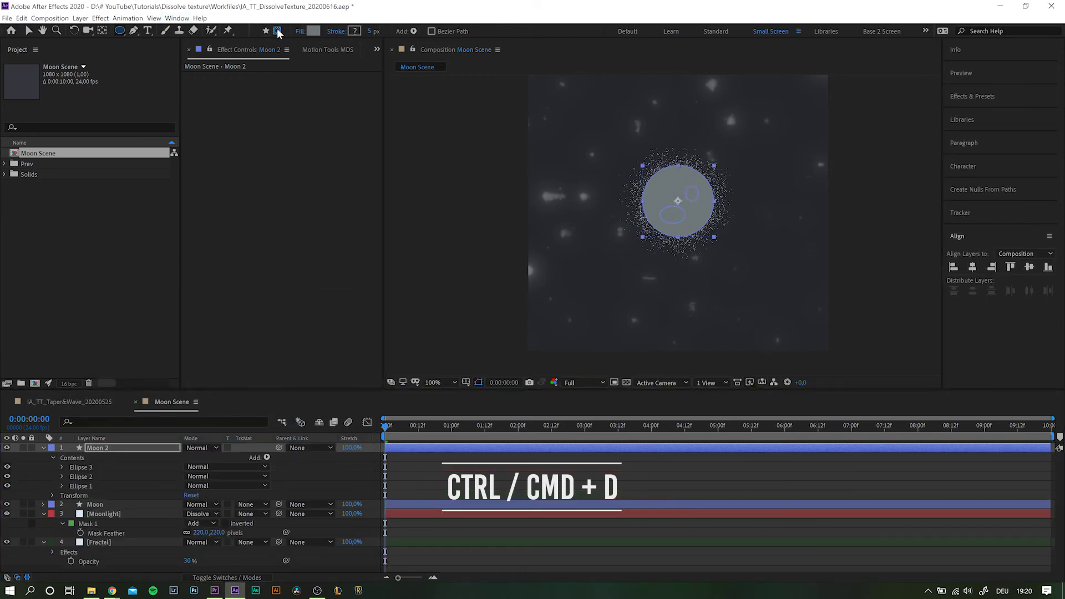
mouse_move(599, 138)
left_mouse_down()
mouse_move(692, 235)
mouse_move(696, 219)
mouse_move(705, 228)
left_mouse_up()
left_click(200, 504)
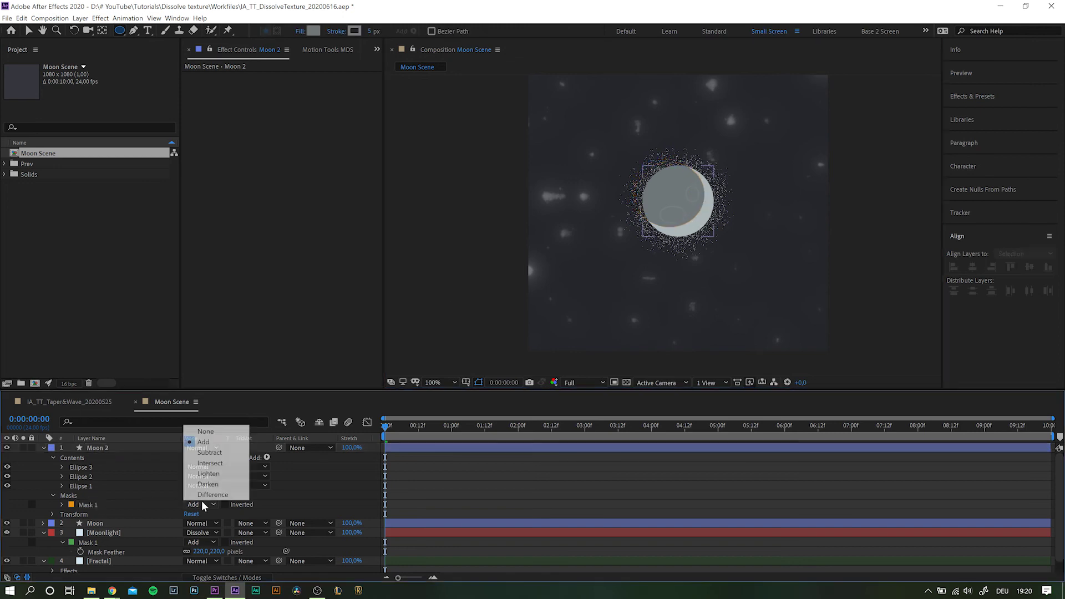
left_click(203, 452)
Set Moon 2's blend mode to Dissolve
left_click(195, 447)
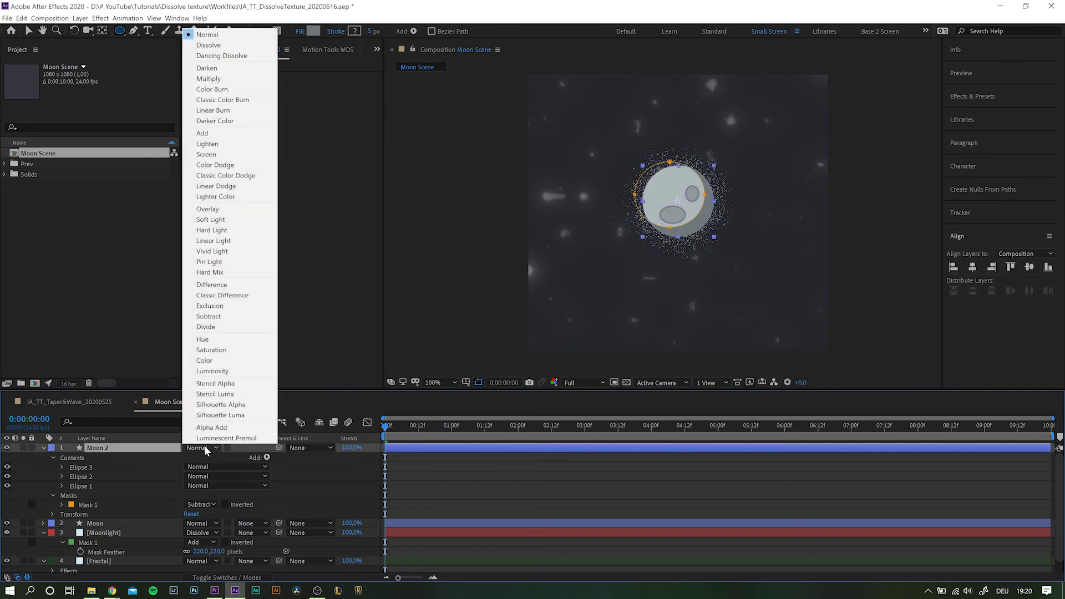
left_click(208, 76)
left_click(202, 448)
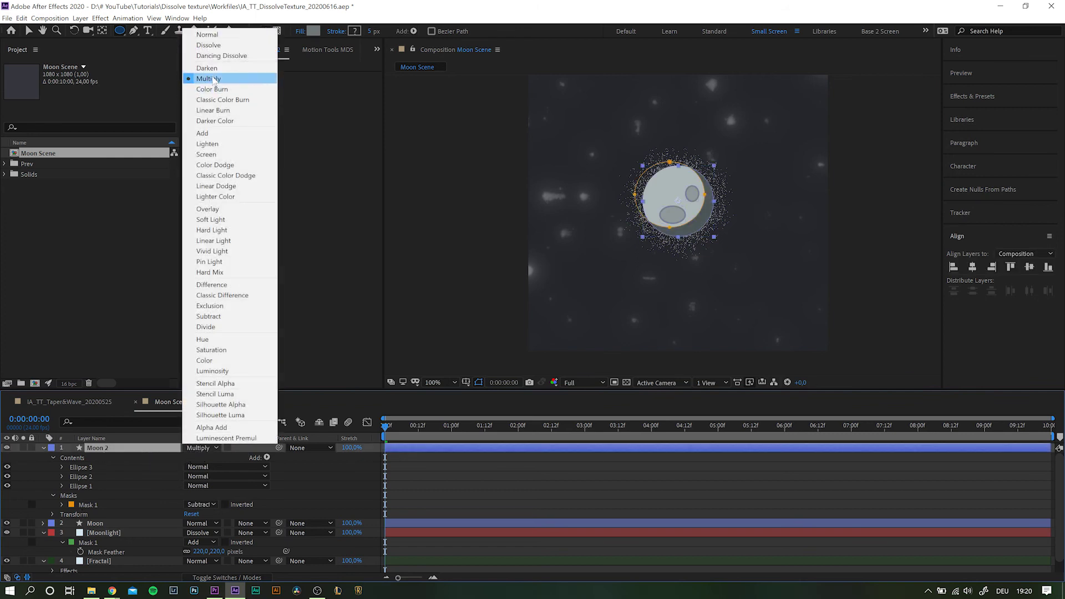
left_click(203, 47)
Feather Moon 2's mask to 62 px and lower its opacity to 69%
key("f")
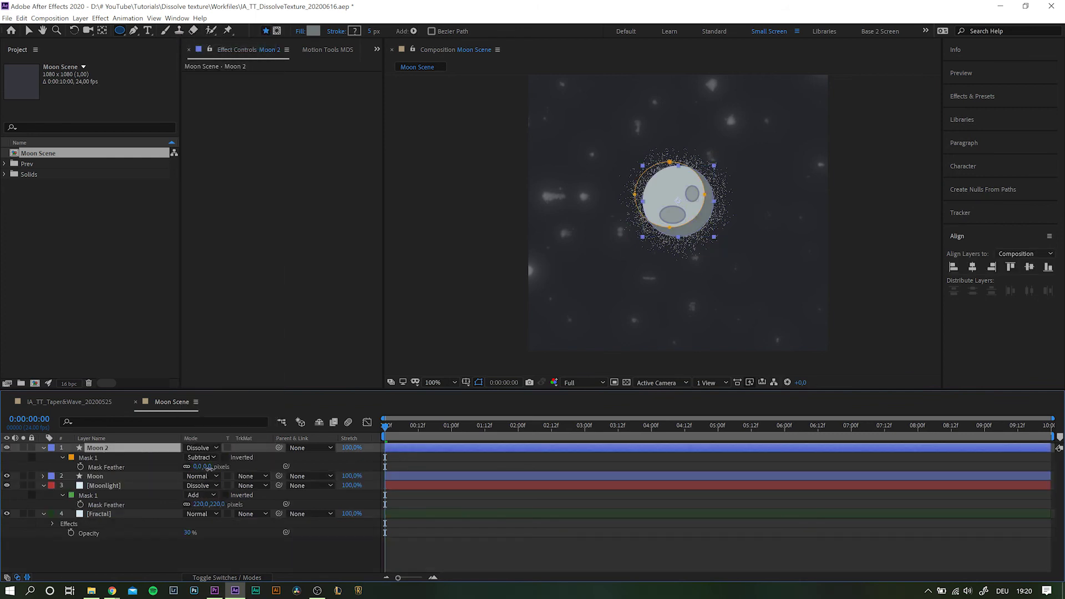
left_click_drag(208, 468, 222, 467)
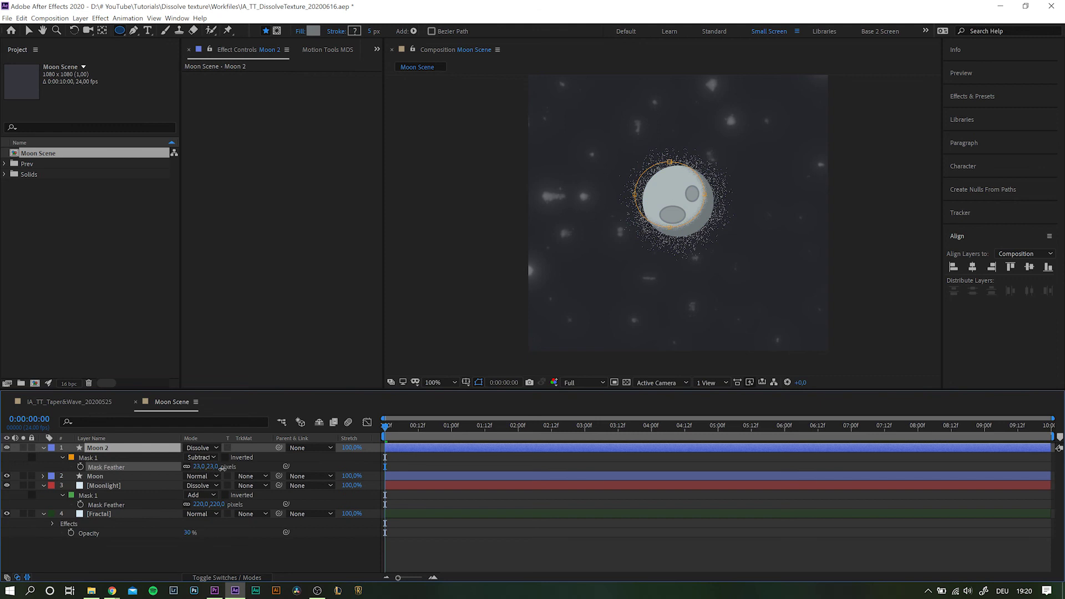
scroll(715, 209, "up", 2)
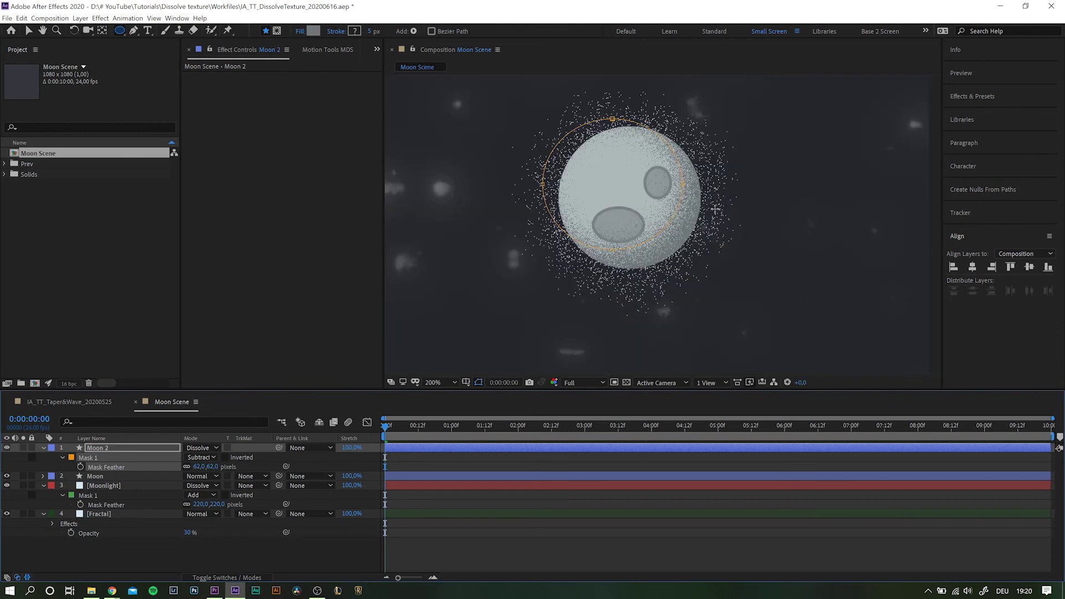
key("t")
left_click_drag(189, 458, 177, 460)
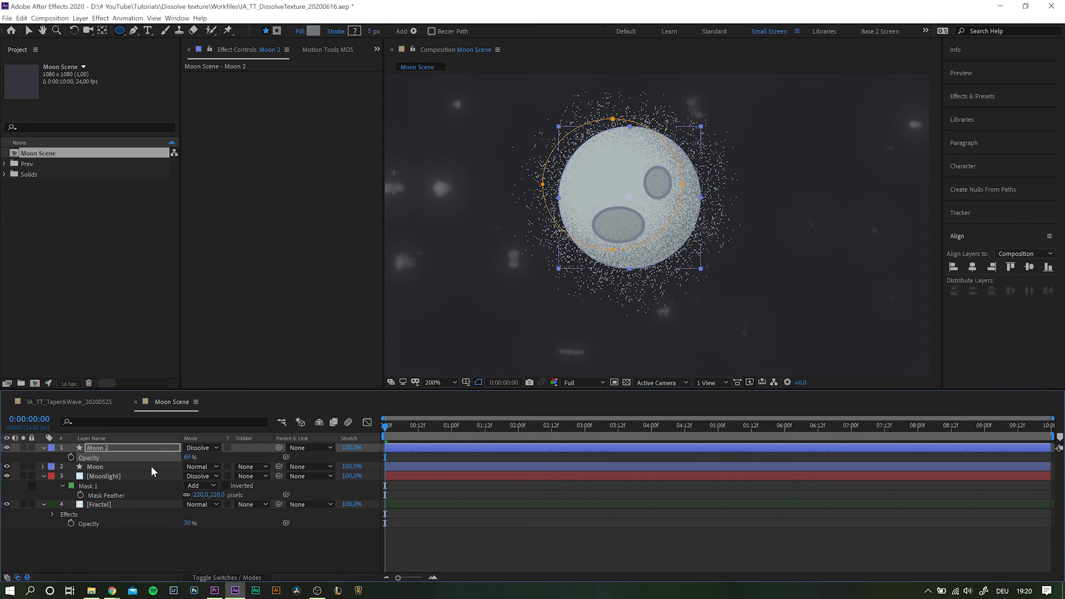
Move to a later time and parent the Moonlight layer to the Moon layer
key("r")
left_click_drag(397, 425, 620, 425)
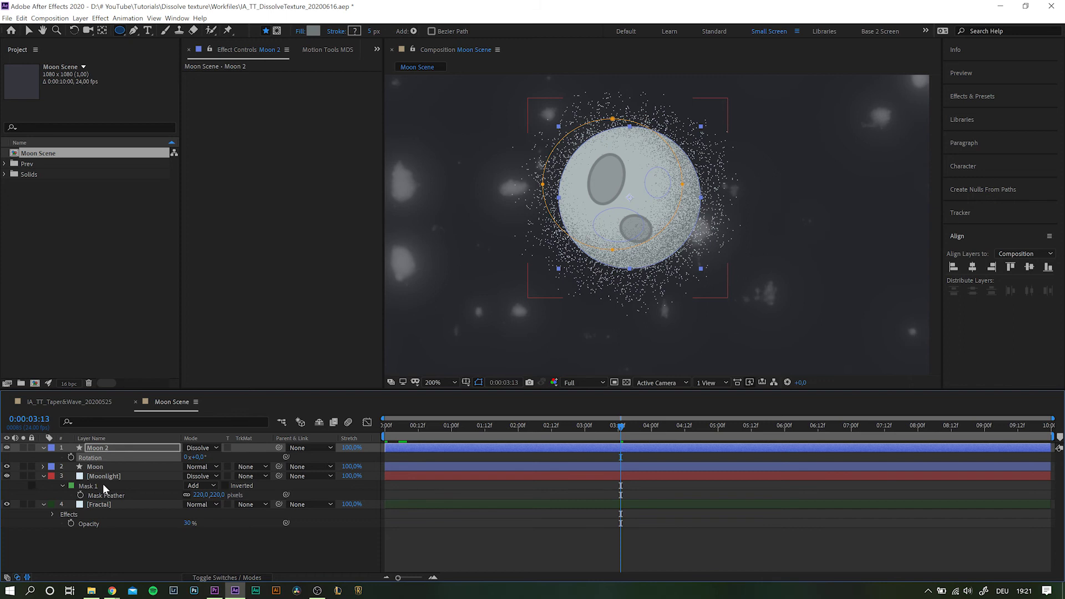
left_click_drag(279, 476, 87, 469)
Preview the animation at 100% view zoom, then stop playback
key("comma")
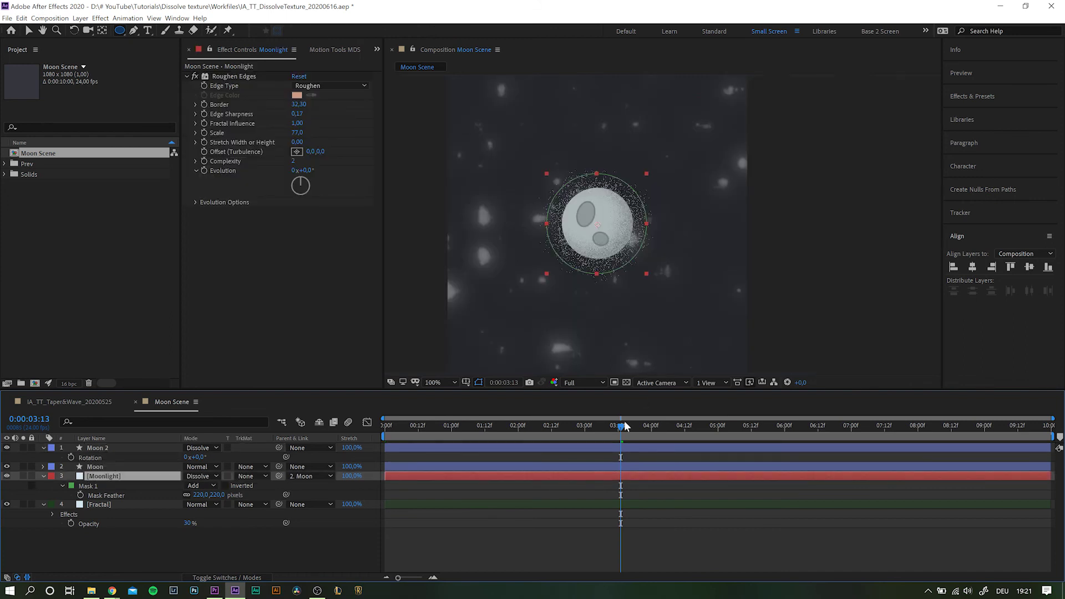
key("space")
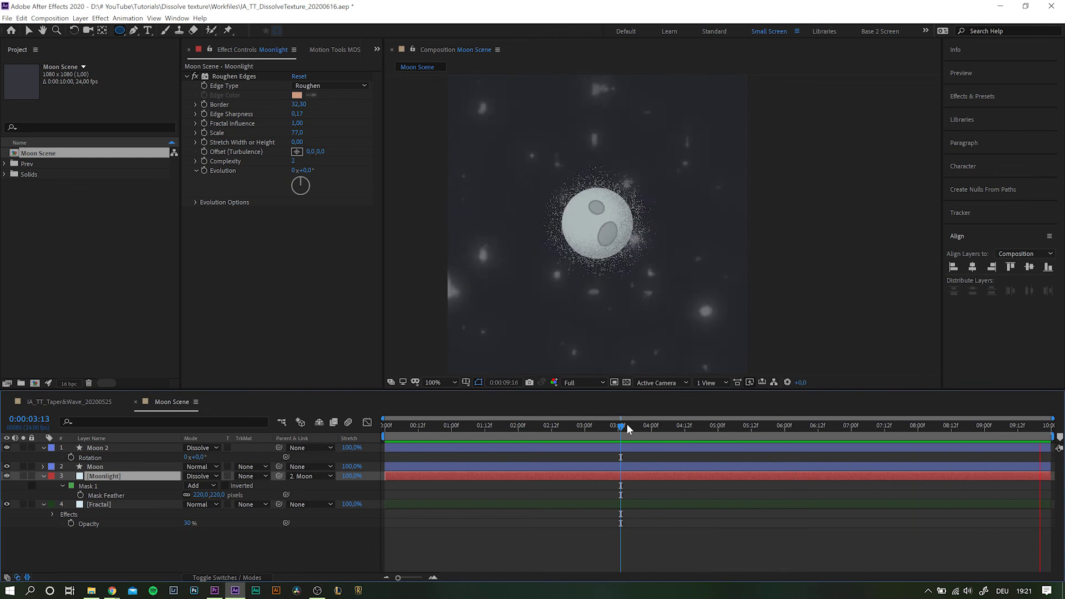
key("space")
left_click(317, 591)
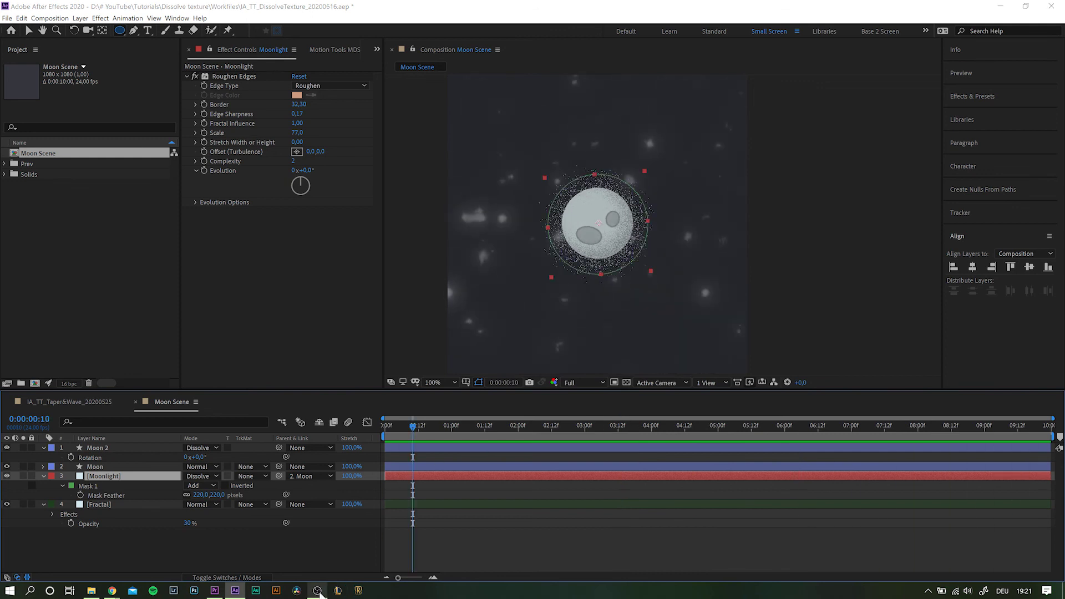